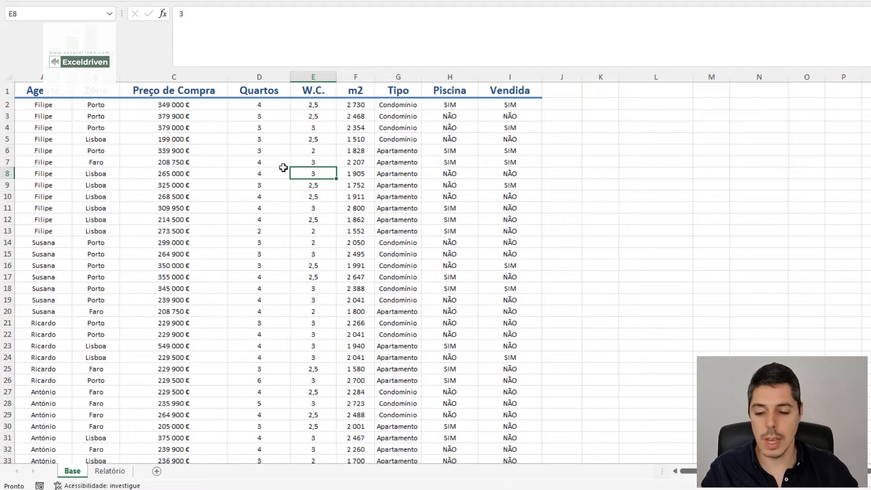
Examine the Relatório sheet's criteria area and Total de Casas cell, and the property data with its headers on the Base sheet
left_click(111, 471)
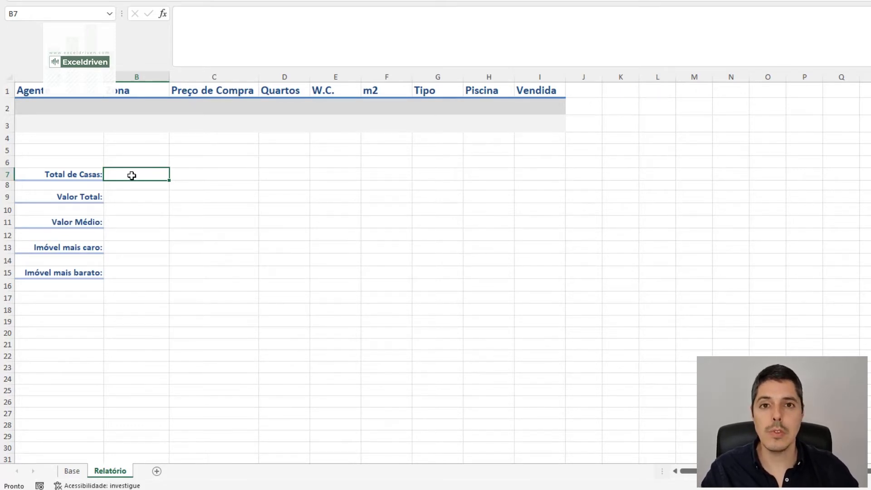
left_click(72, 471)
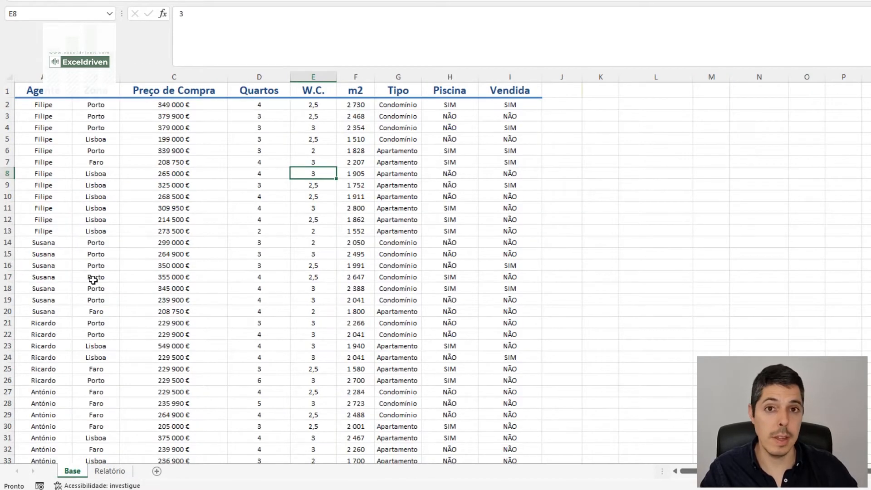
left_click(110, 472)
left_click_drag(59, 96, 548, 120)
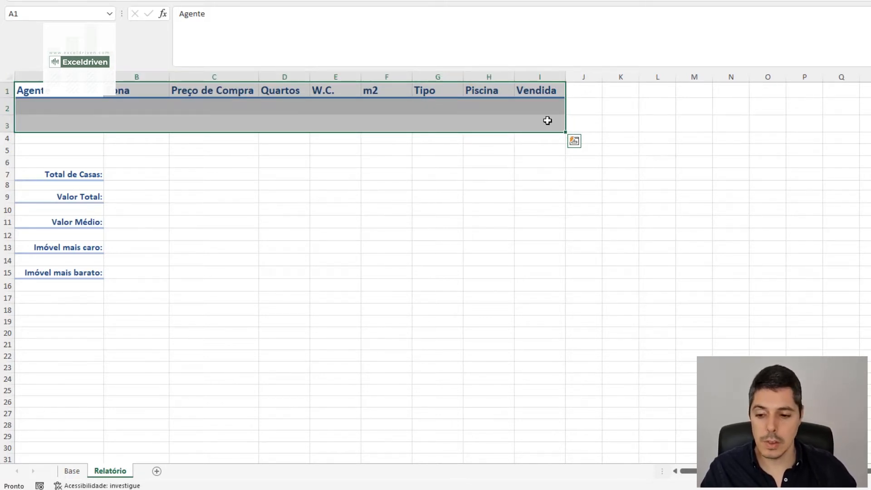
left_click(137, 175)
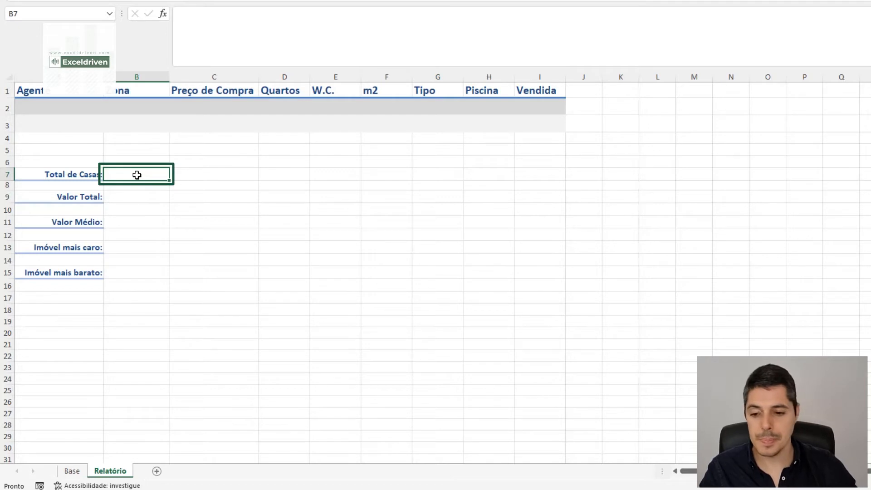
left_click(74, 475)
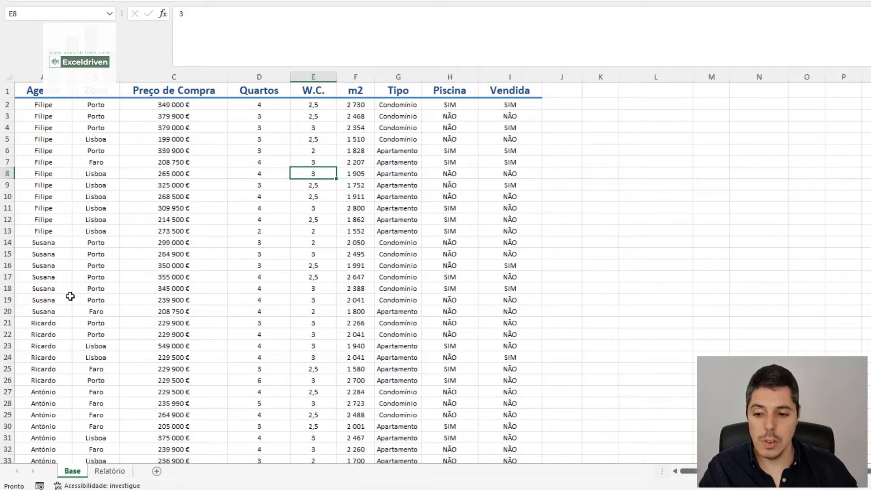
left_click_drag(35, 91, 517, 281)
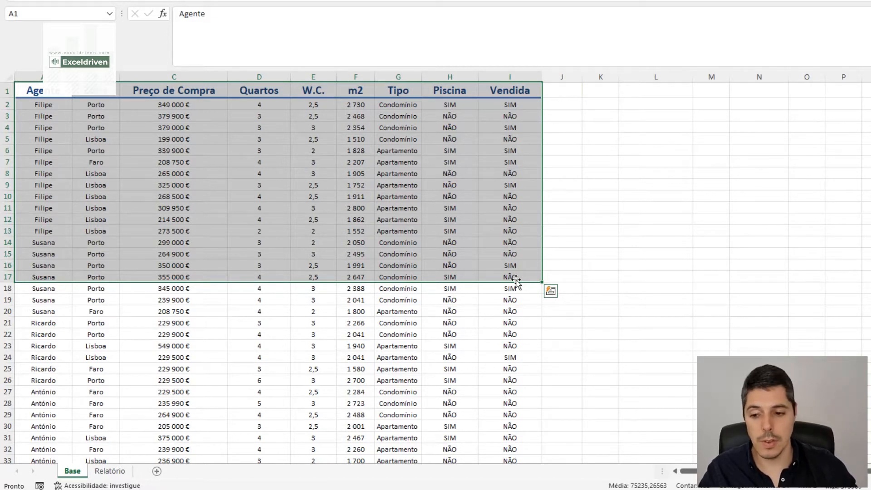
left_click_drag(39, 93, 498, 89)
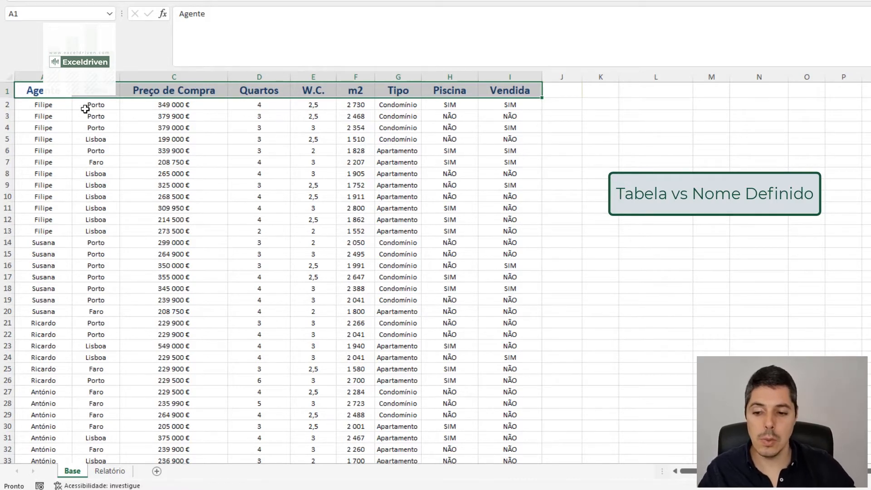
left_click_drag(35, 87, 488, 189)
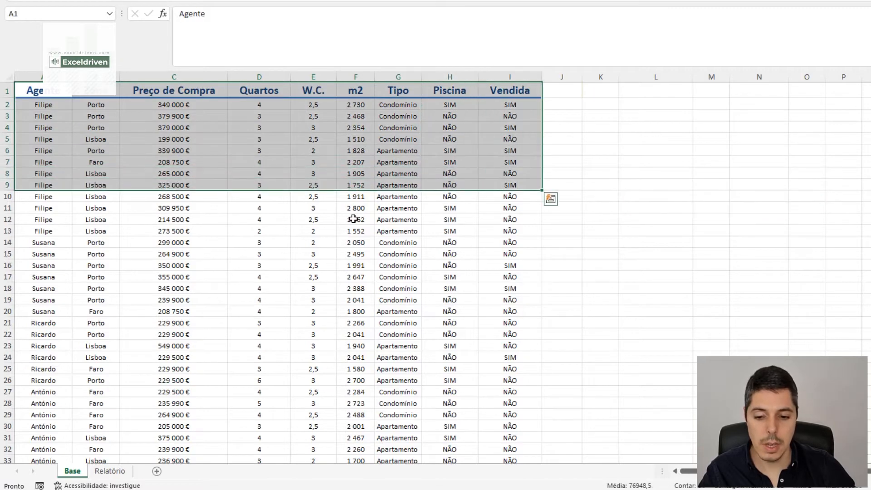
Name the entire property data range on the Base sheet, including its headers, BaseDadosImoveis
left_click(355, 218)
key("ctrl+asterisk")
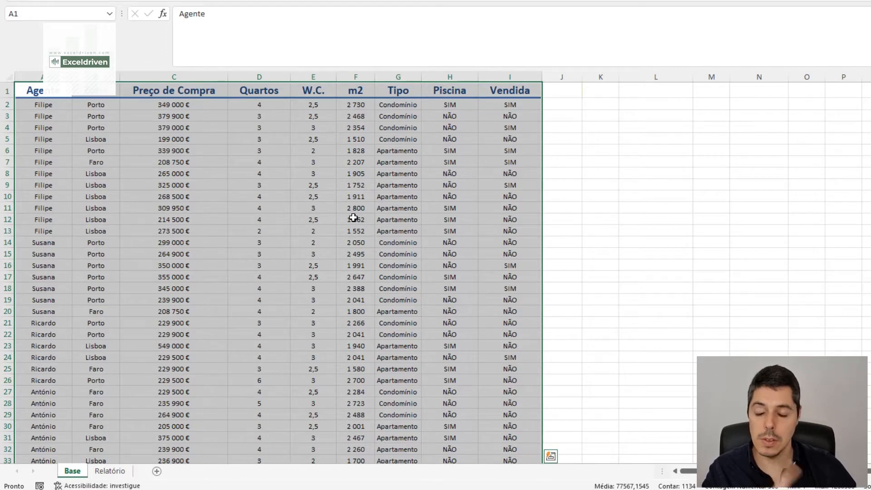
left_click(34, 13)
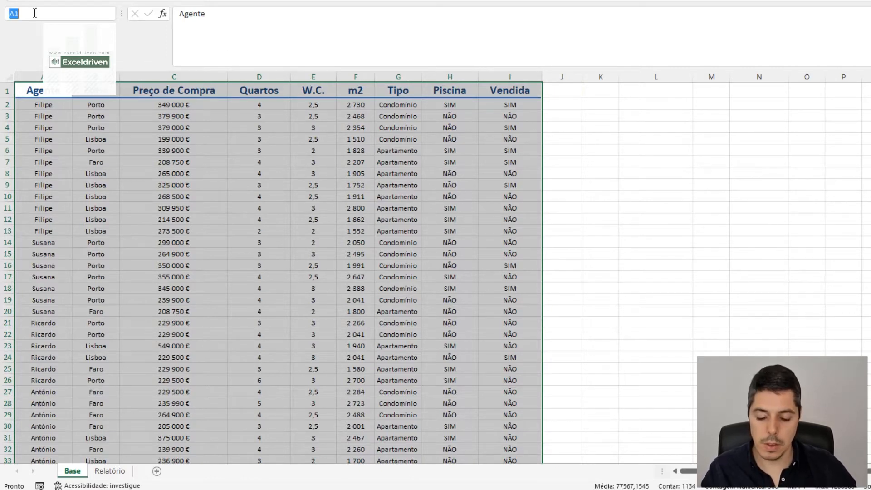
type("Base")
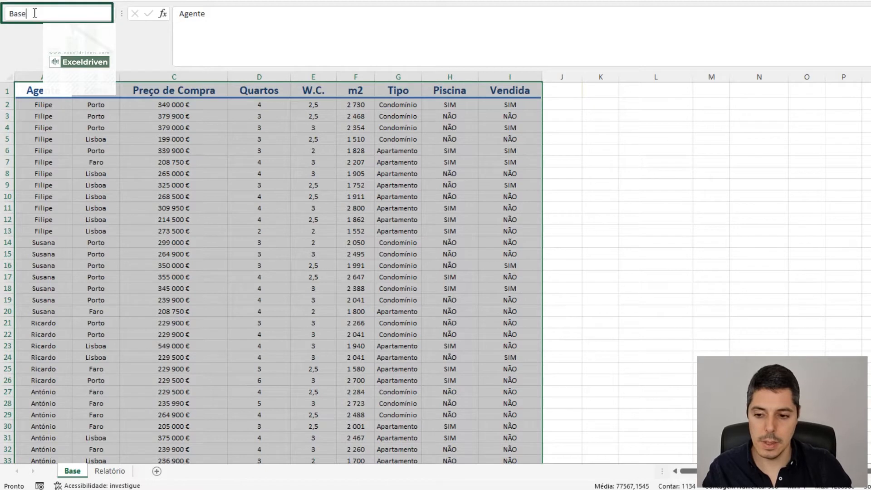
type("DadosImovei")
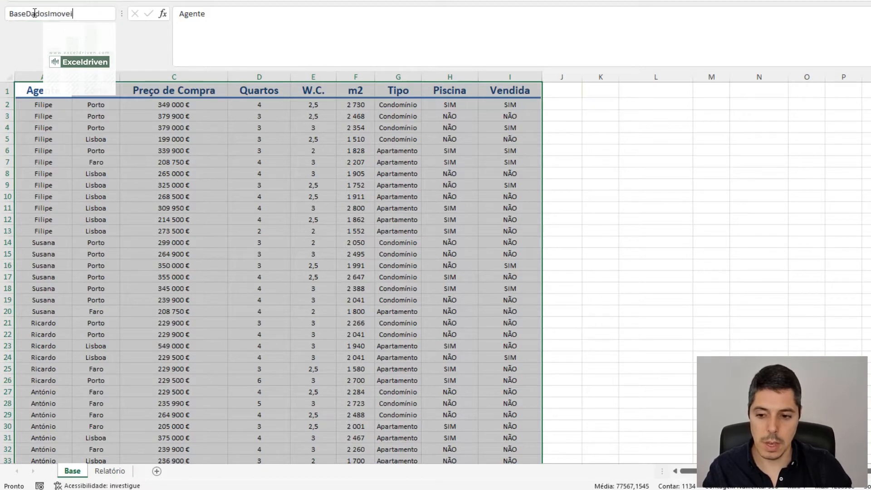
type("s")
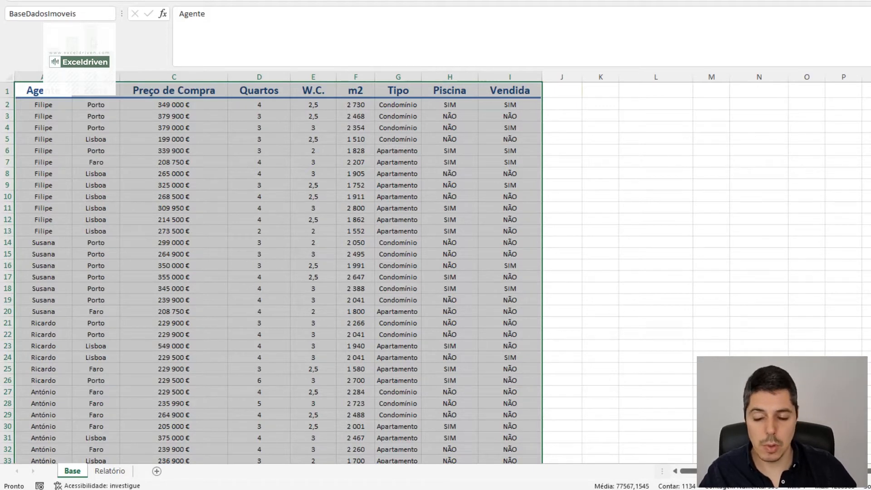
key("Return")
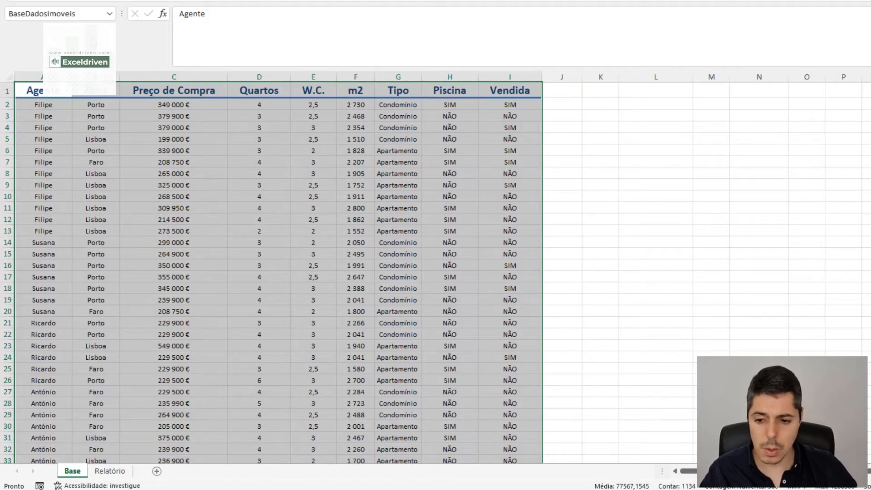
Go to the named range BaseDadosImoveis from an empty cell to check which cells it covers
left_click(673, 164)
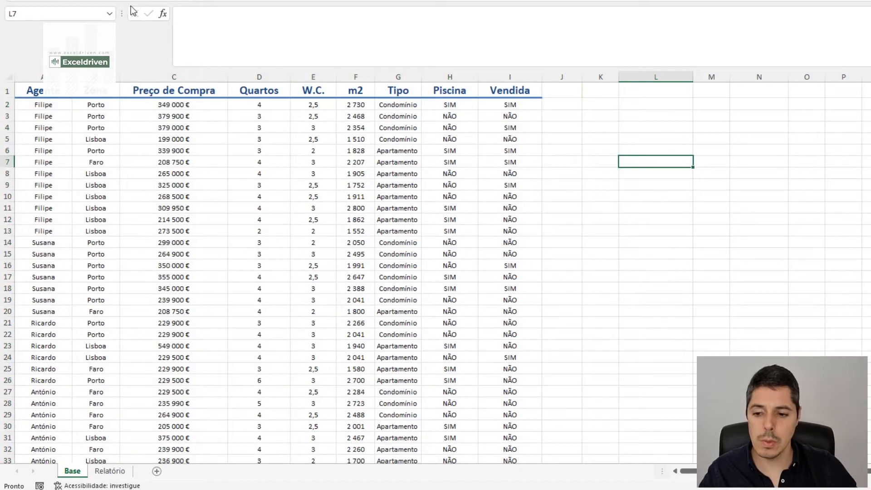
left_click(111, 14)
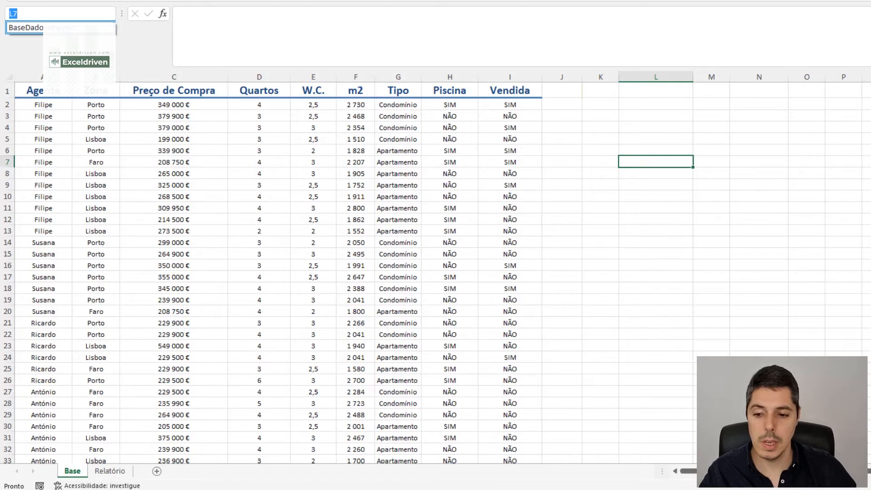
left_click(27, 28)
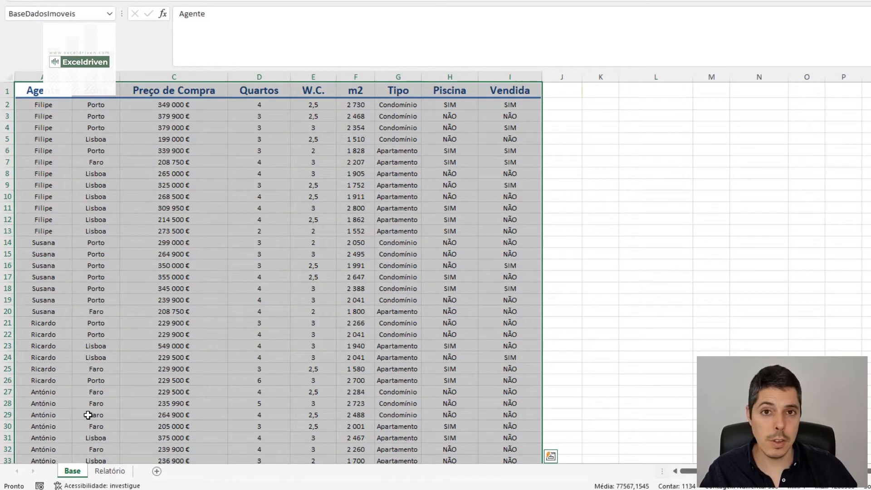
Enter the first listed agent's name as the Agente criterion in cell A2 of the Relatório sheet
left_click(111, 471)
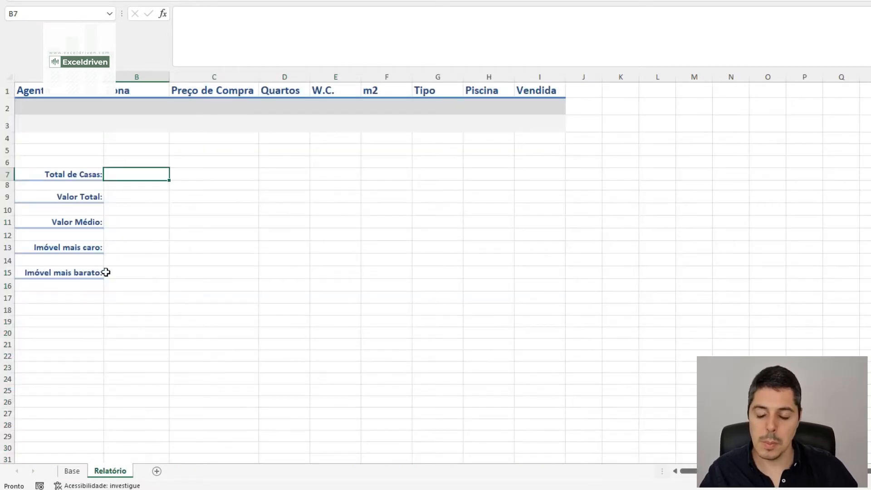
left_click(67, 109)
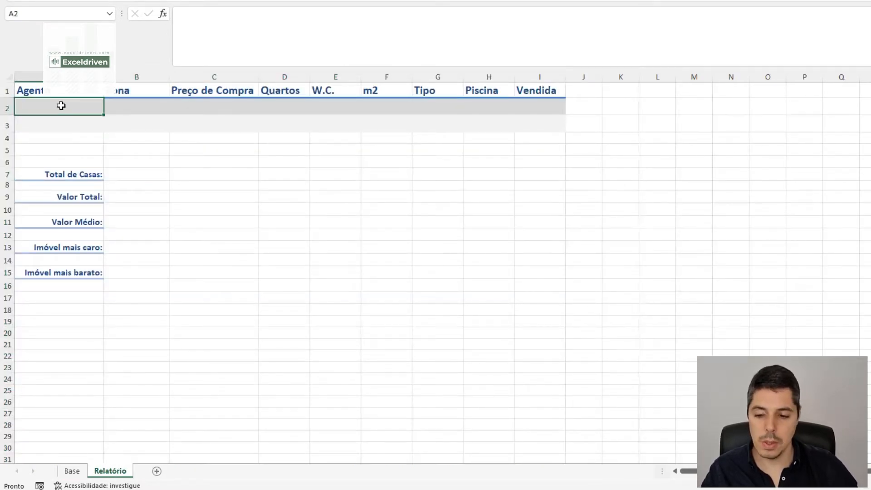
type("Filipr")
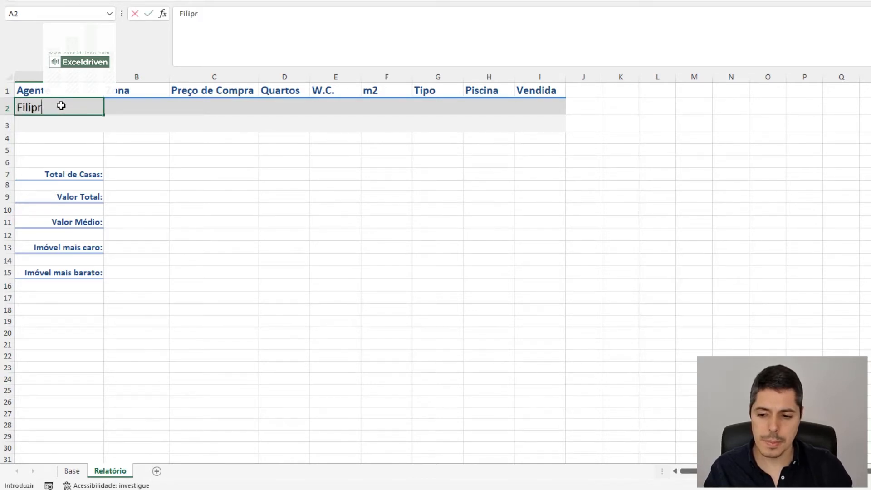
key("BackSpace")
type("e")
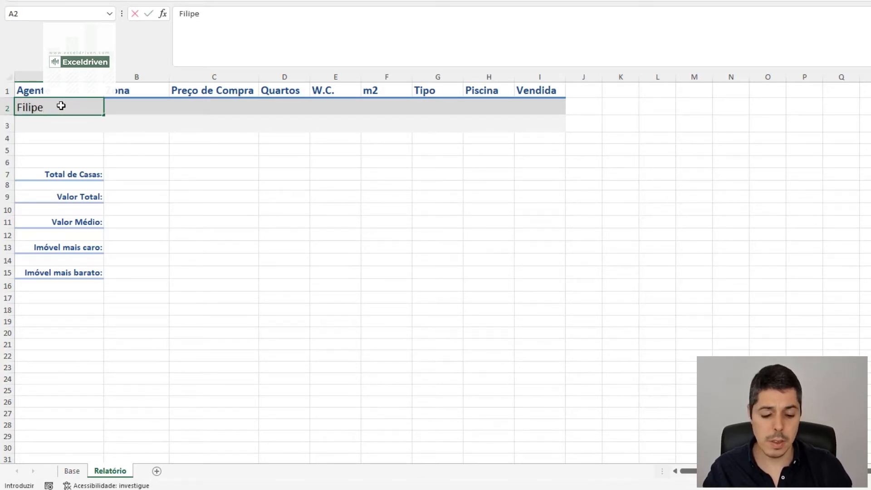
key("Return")
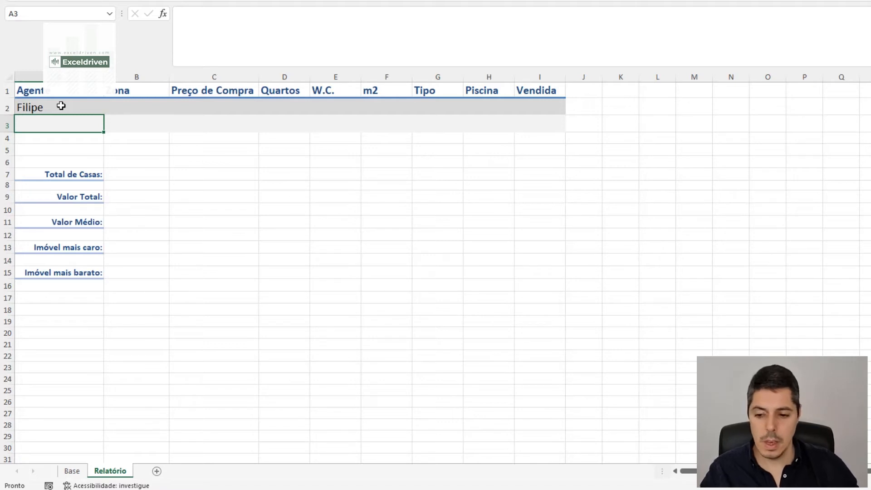
Start a BDCONTAR.VAL formula in cell B7, beside Total de Casas, after reviewing the available BD functions
left_click(125, 173)
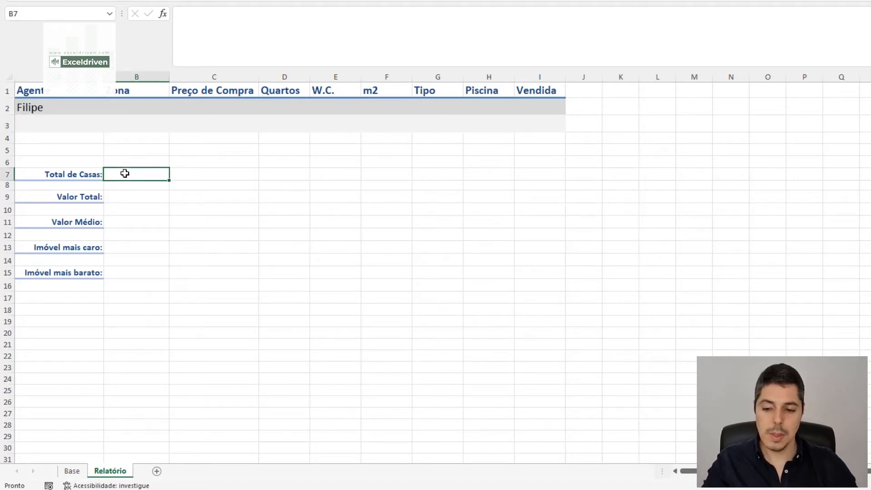
type("=")
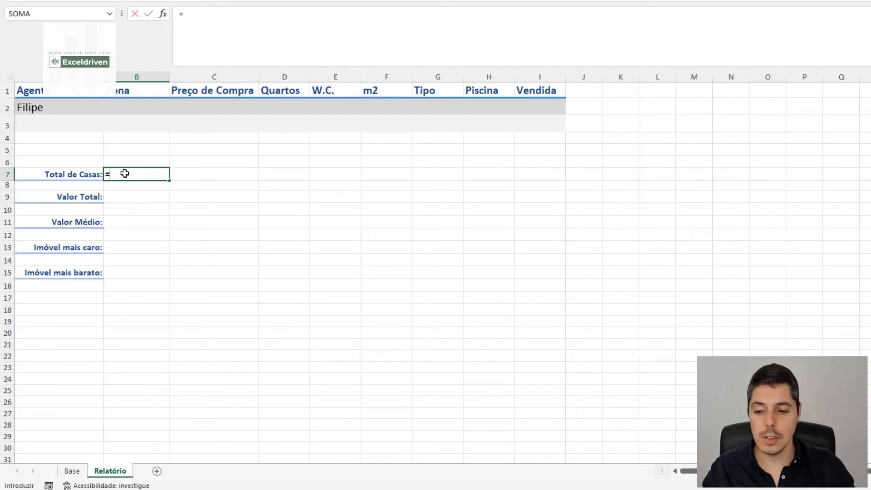
type("BD")
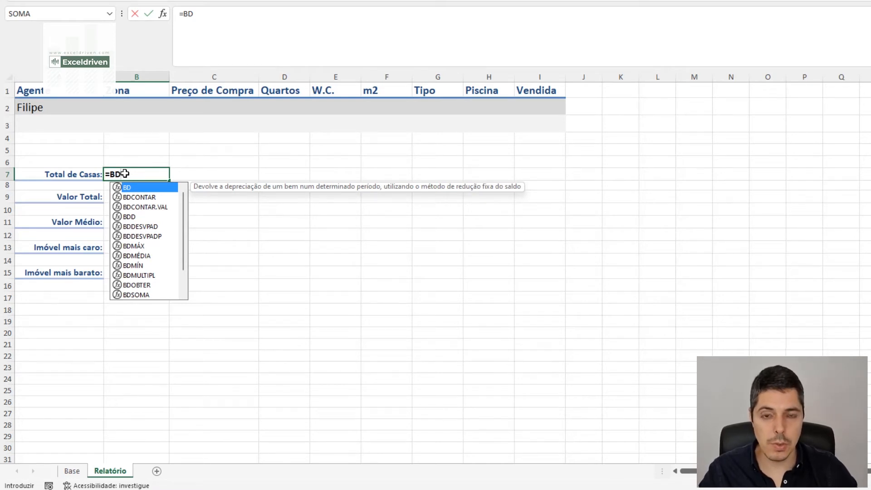
key("Down")
key("Down")
key("Down")
key("Down")
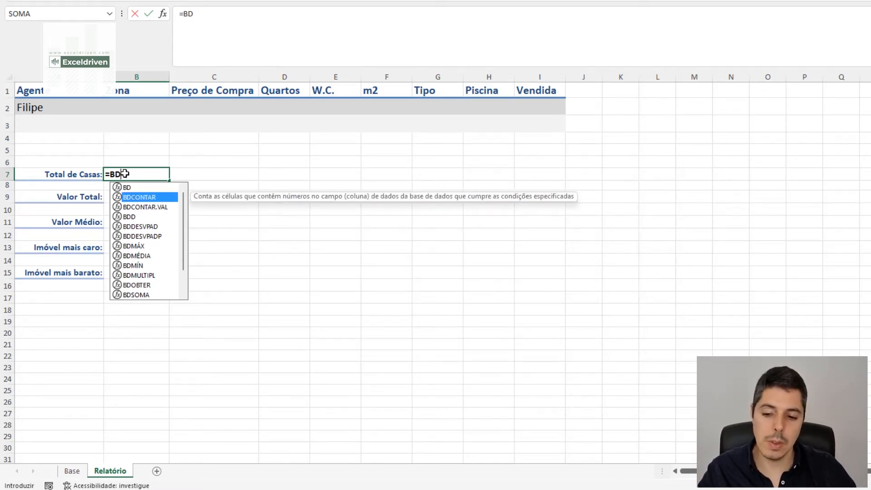
key("Down")
key("Down")
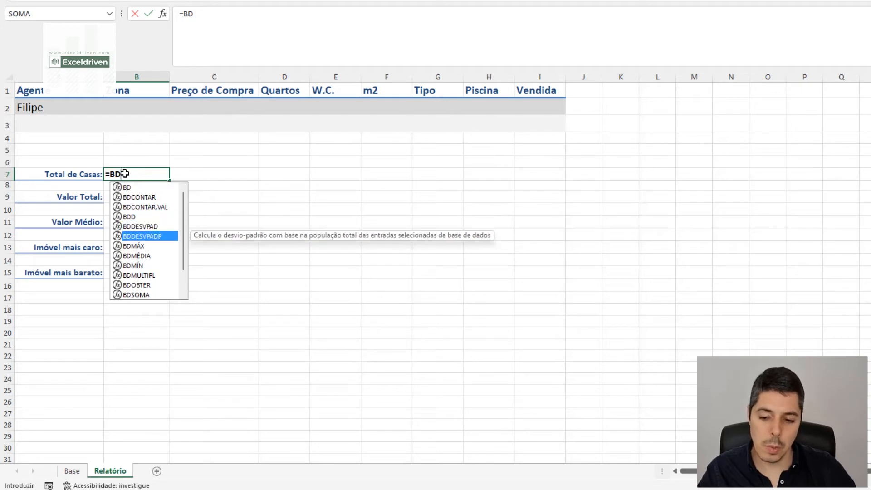
key("Down")
key("Down")
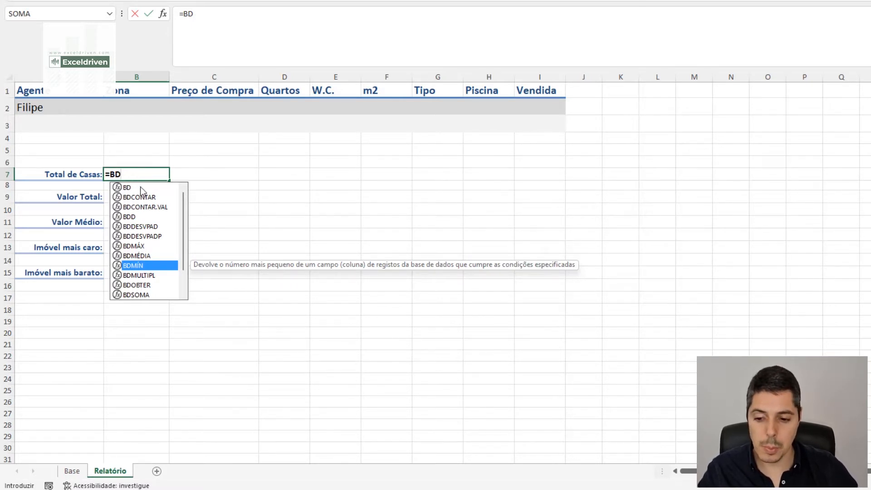
left_click(153, 208)
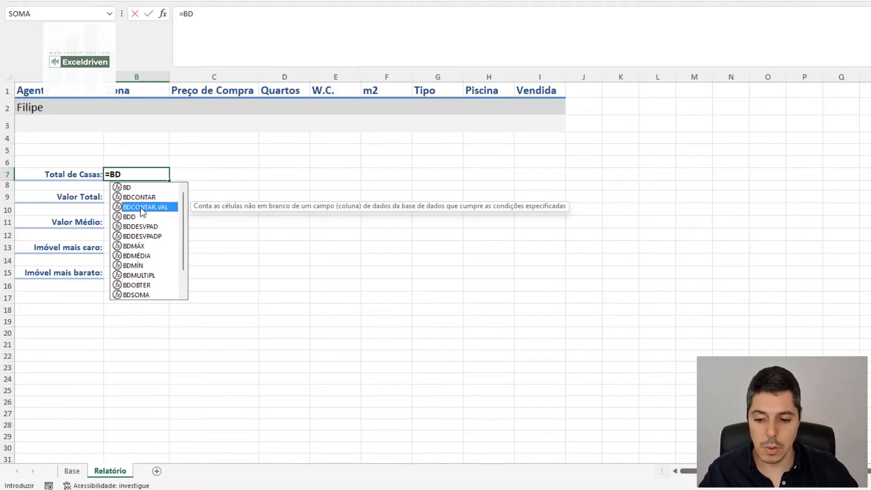
double_click(141, 208)
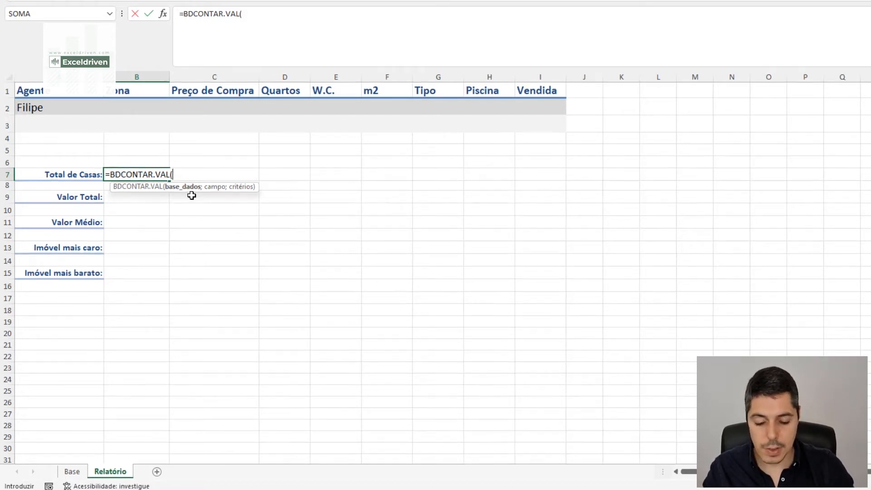
Complete the BDCONTAR.VAL formula in B7 with BaseDadosImoveis as database, "Agente" as field and A1:A2 as criteria
type("base")
key("Down")
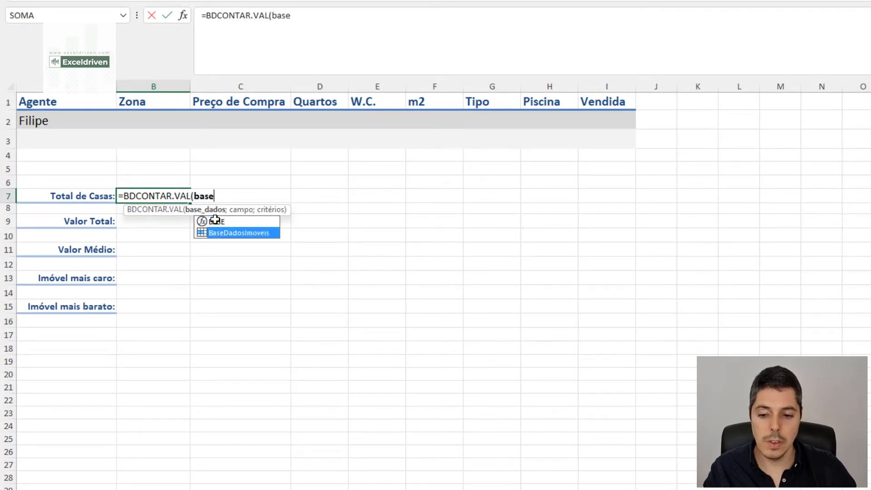
key("Tab")
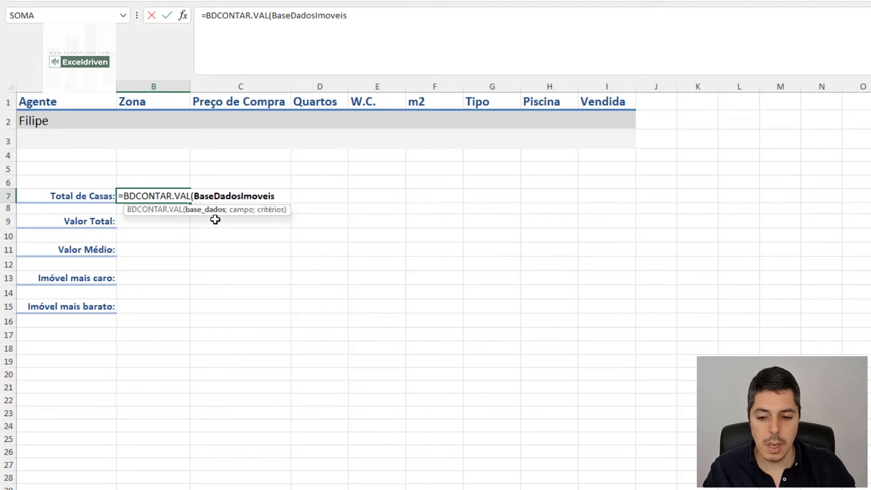
type(";")
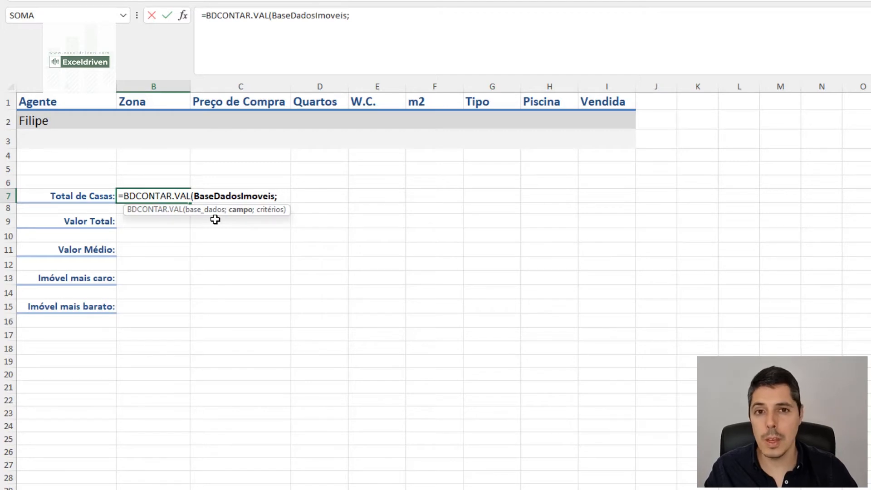
type("\"")
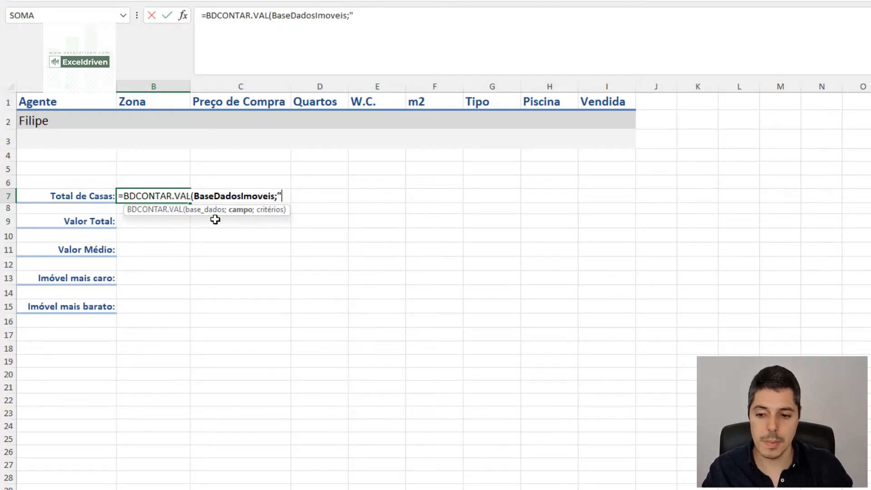
type("Agente\"")
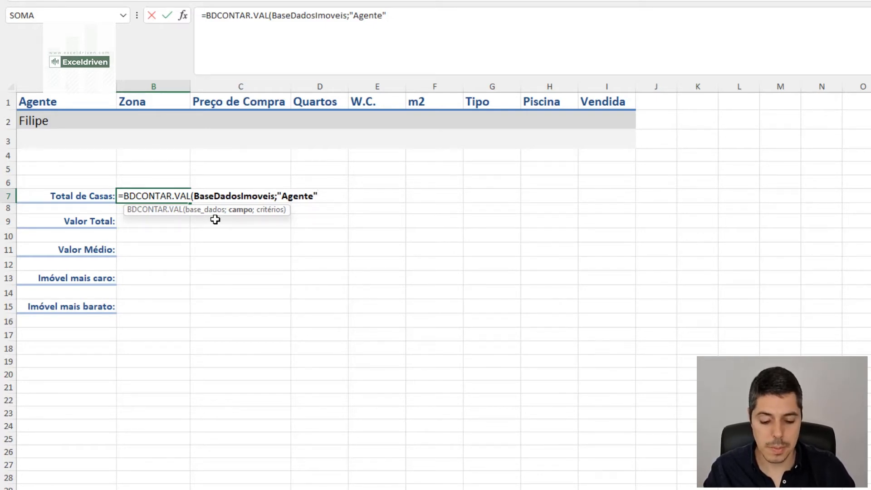
type(";")
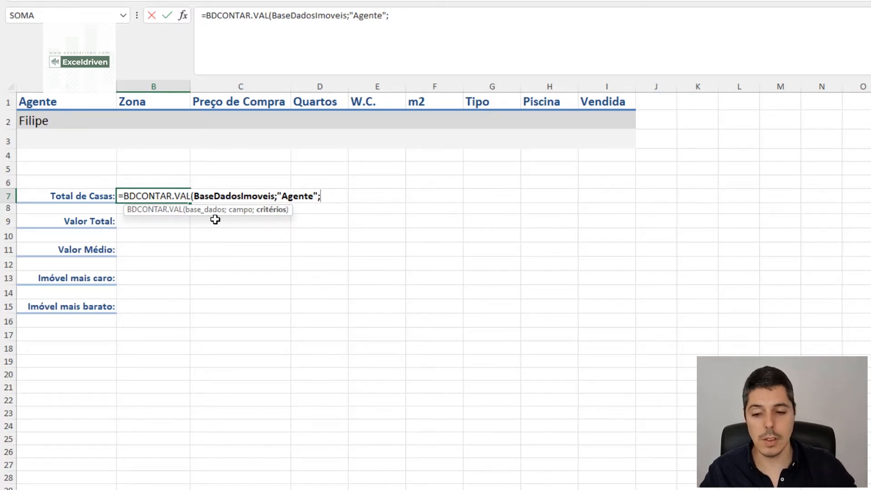
left_click_drag(64, 101, 61, 124)
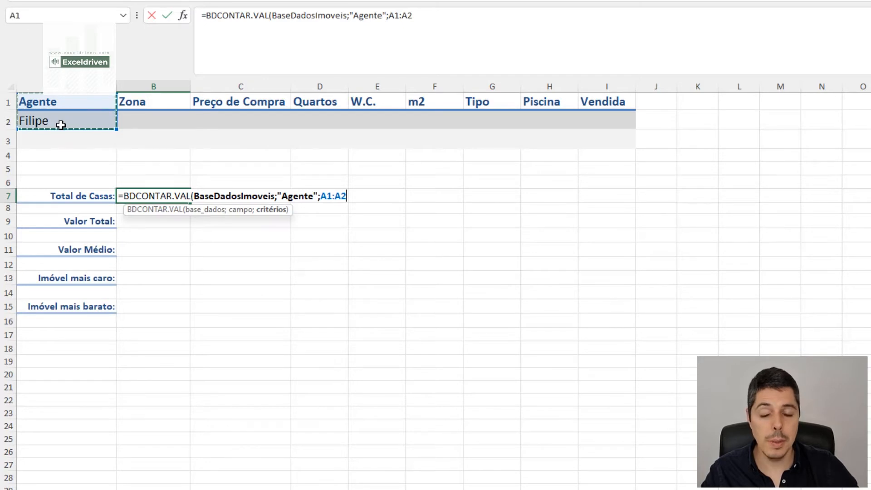
type(")")
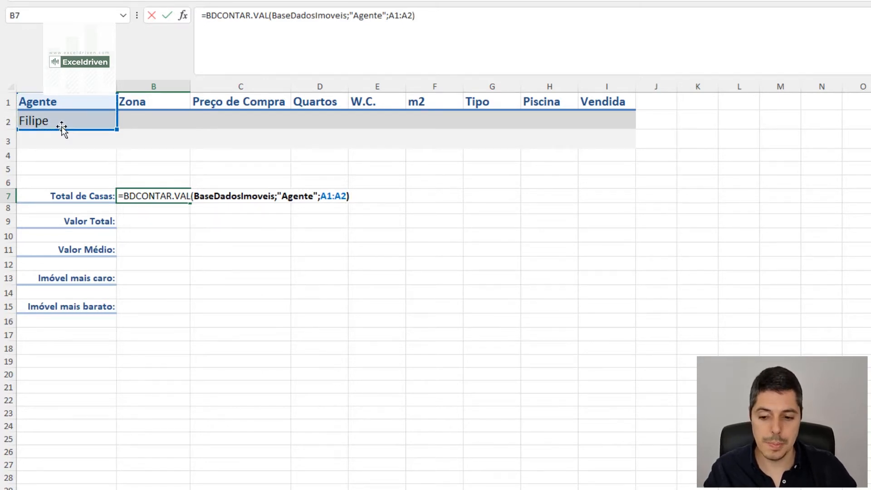
key("Return")
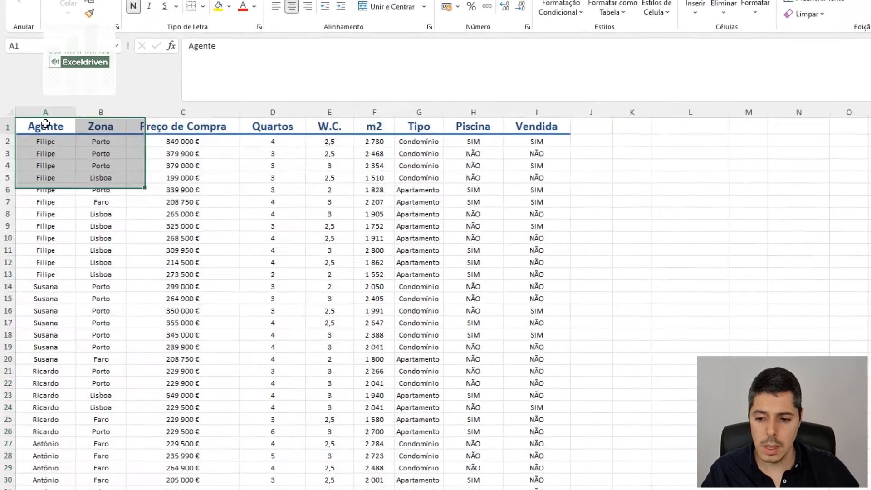
Add filters to the header row A1:I1, from Agente to Vendida, on the Base sheet
left_click_drag(45, 124, 536, 126)
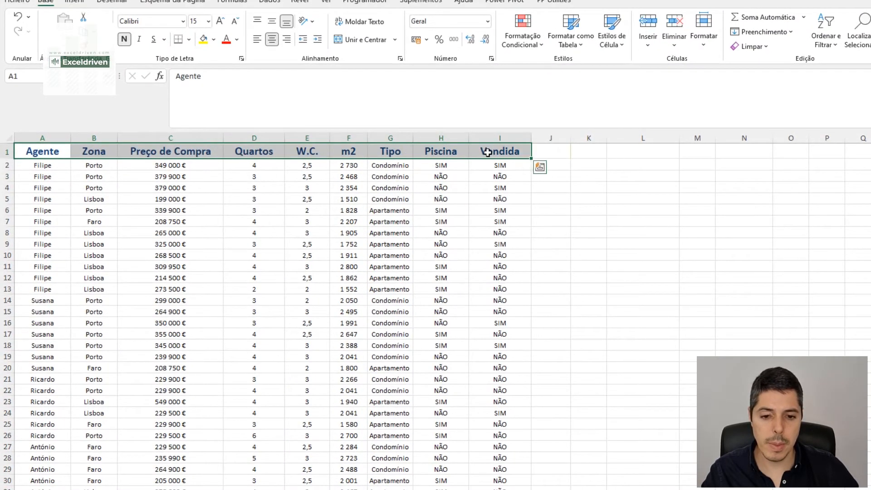
left_click(825, 27)
left_click(842, 110)
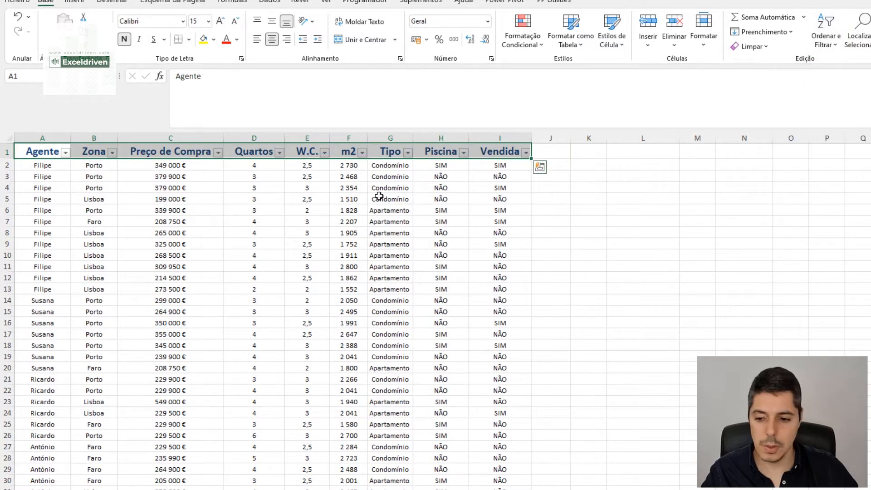
Filter the Agente column to the agent used as the report criterion and select that agent's rows to check the count
left_click(64, 153)
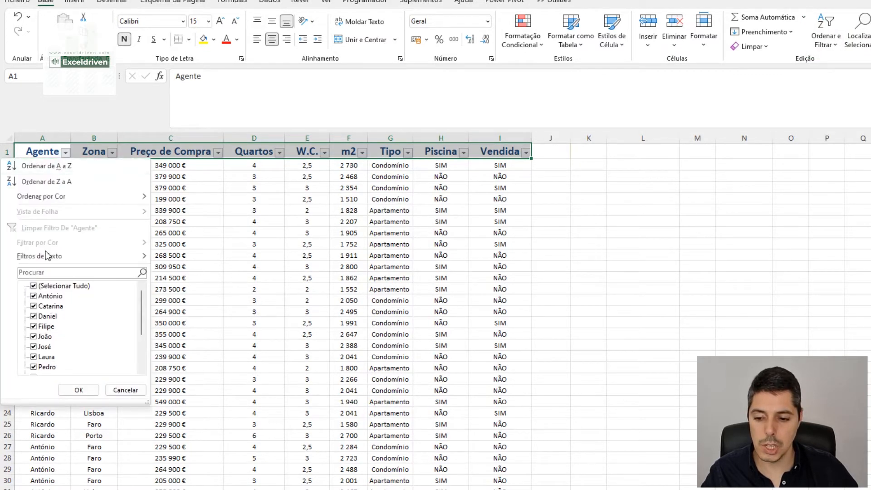
left_click(35, 286)
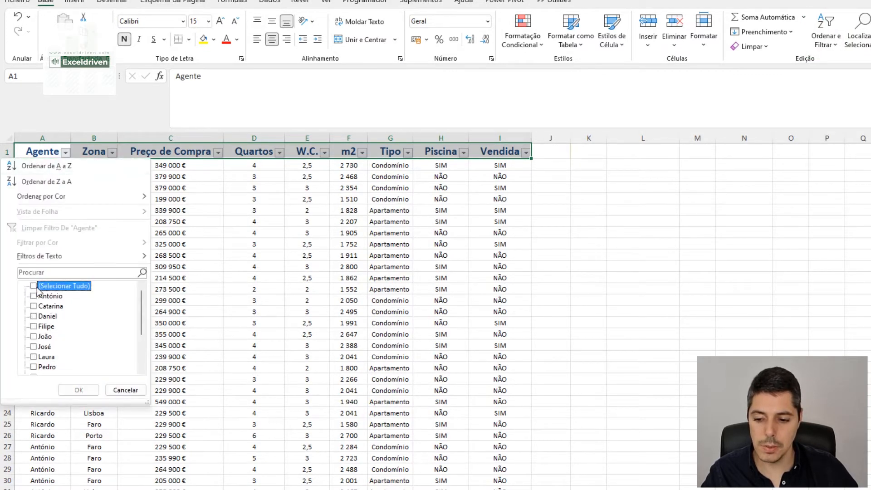
left_click(34, 327)
left_click(75, 390)
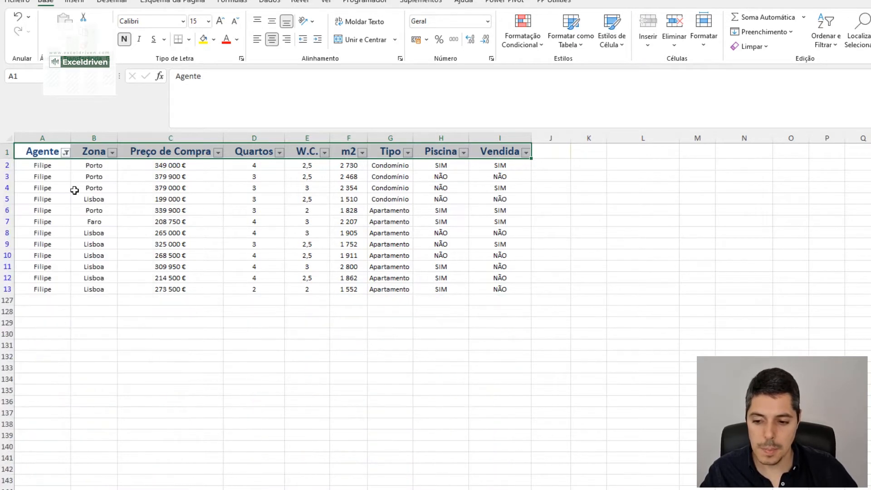
left_click(61, 166)
left_click_drag(62, 178, 55, 289)
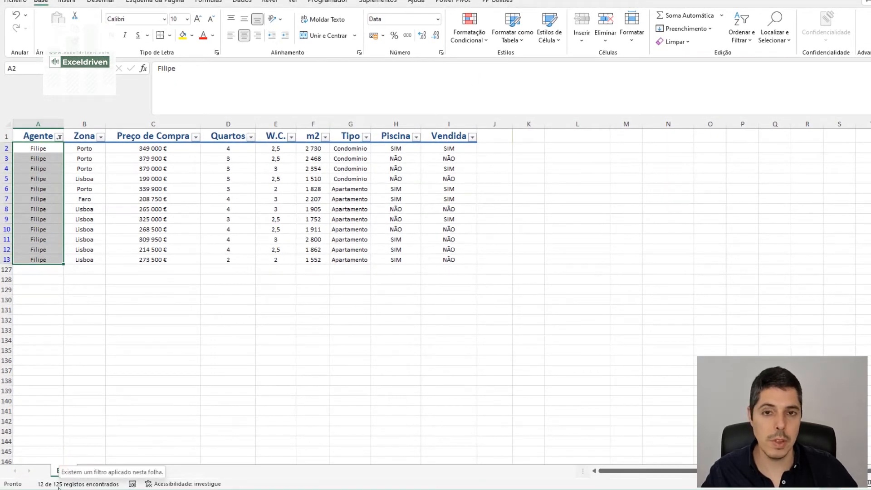
Clear the Agente column filter and return to the Relatório sheet
left_click(60, 137)
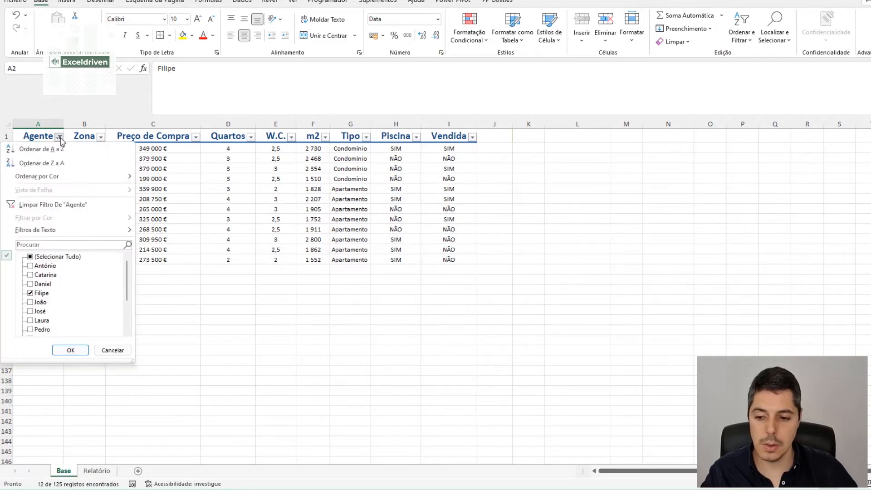
left_click(52, 204)
left_click(97, 471)
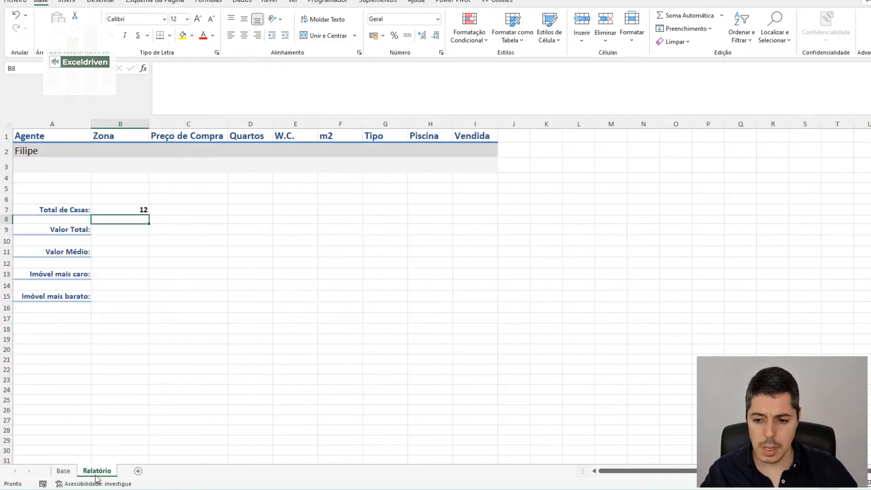
Enter =BDSOMA(BaseDadosImoveis;C1;A1:A2) in cell B9, beside Valor Total, to sum the agent's purchase prices
left_click(114, 230)
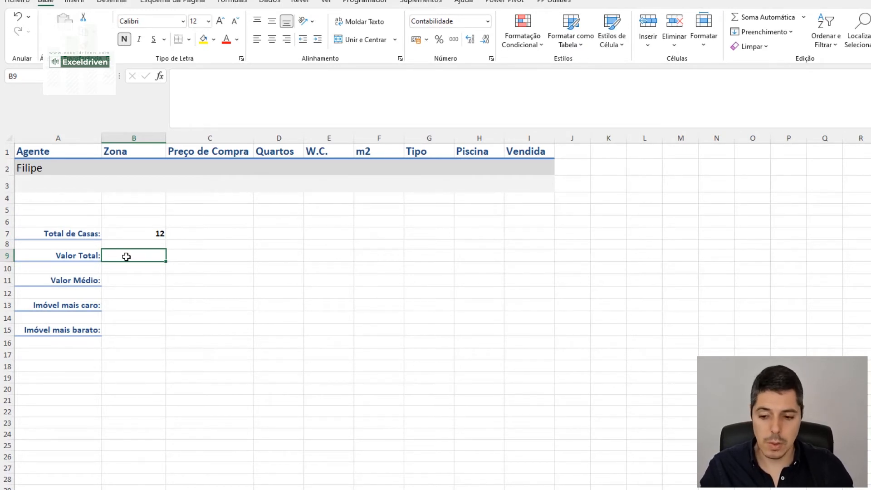
type("=")
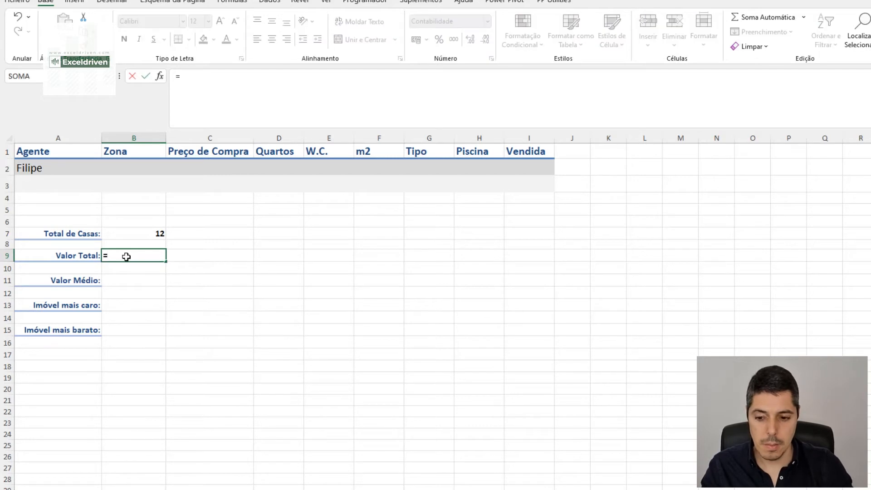
type("BDSOM")
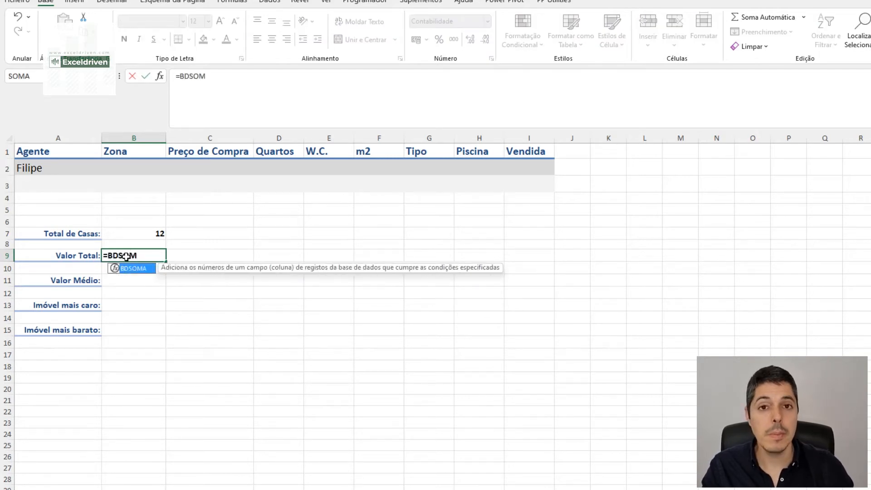
key("Tab")
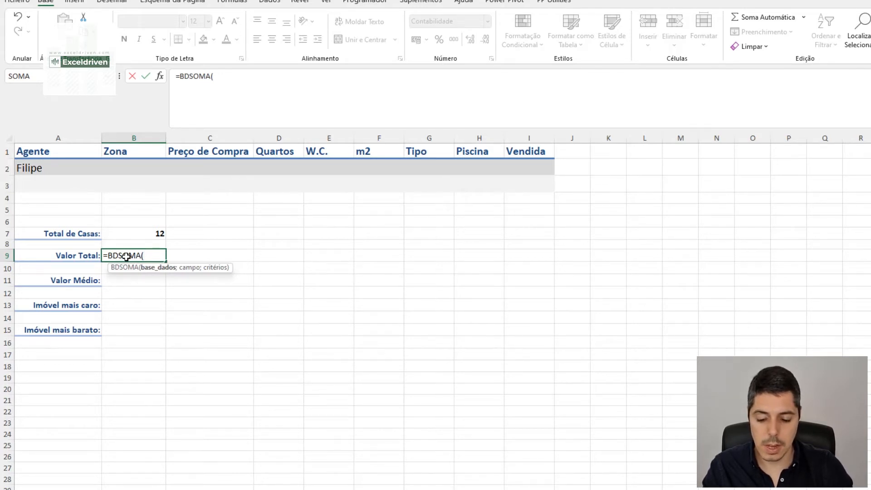
type("Bas")
key("Down")
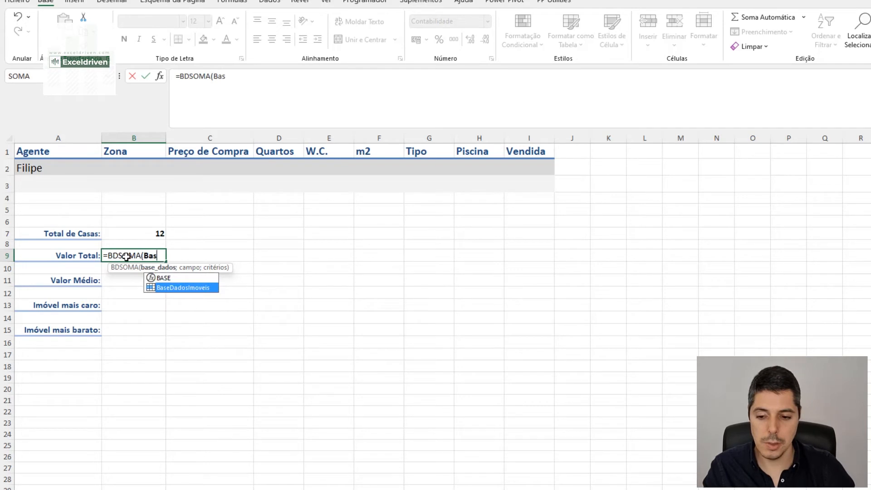
key("Tab")
type(";")
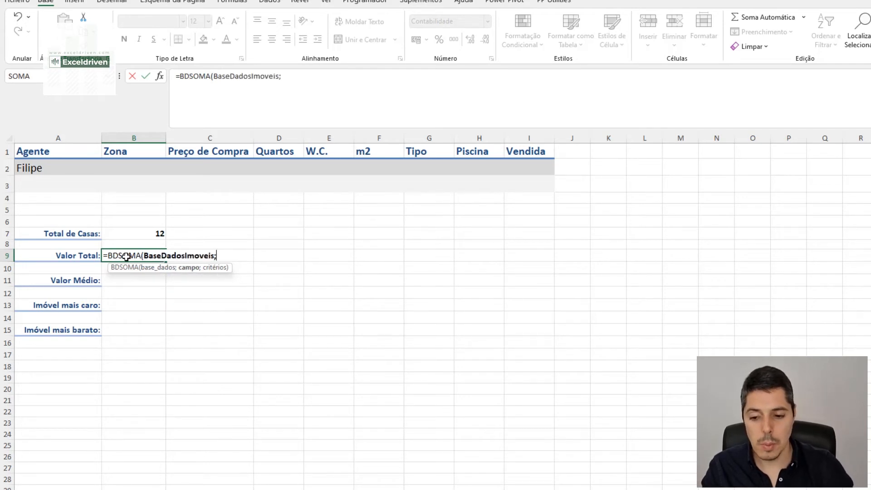
left_click(197, 151)
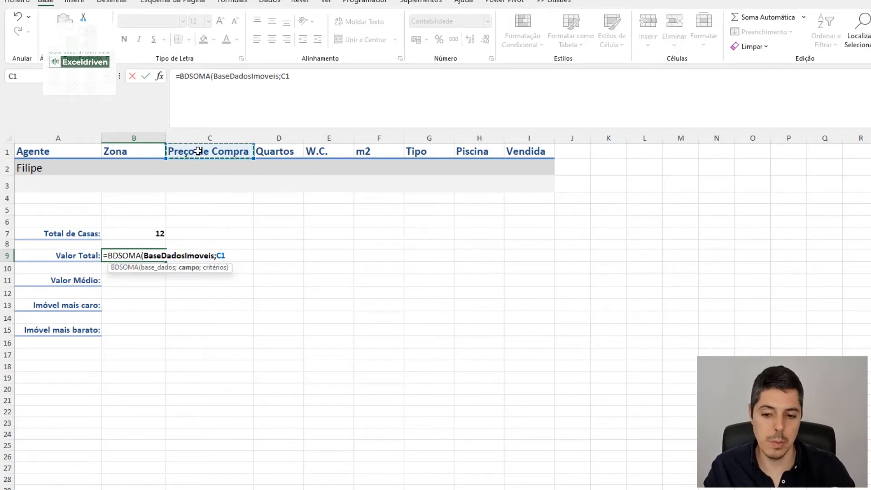
type(";")
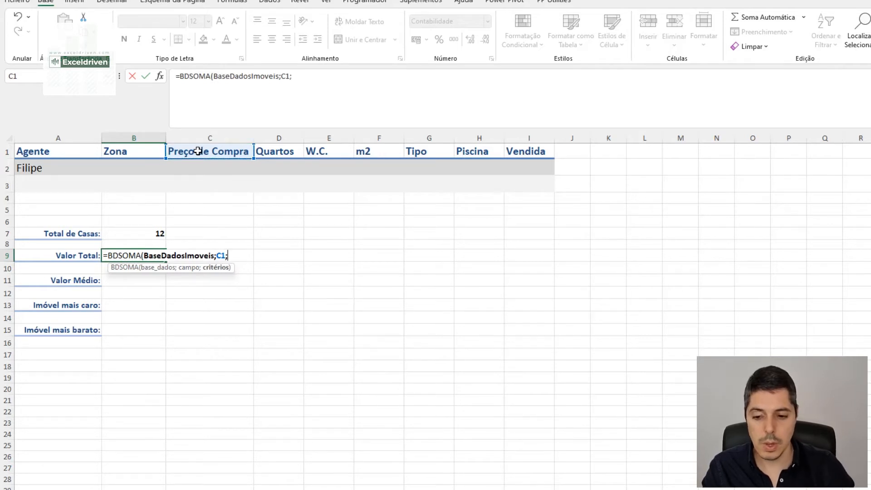
left_click_drag(54, 151, 59, 166)
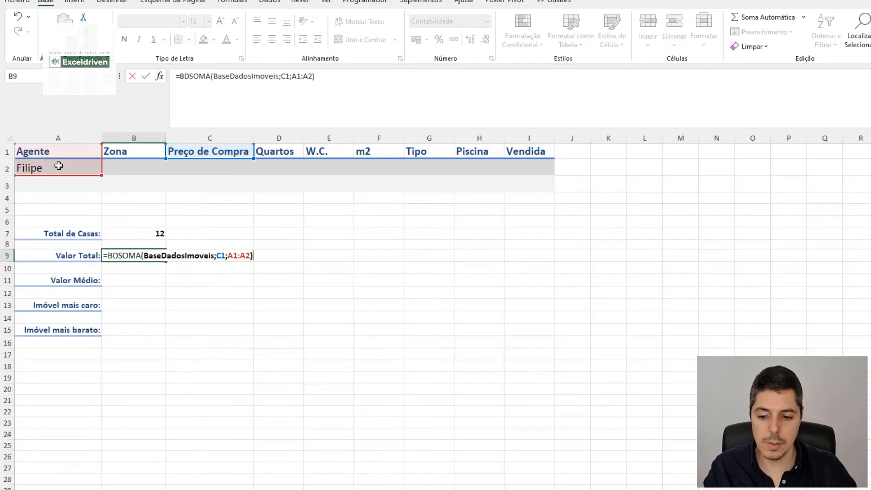
key("Return")
key("Up")
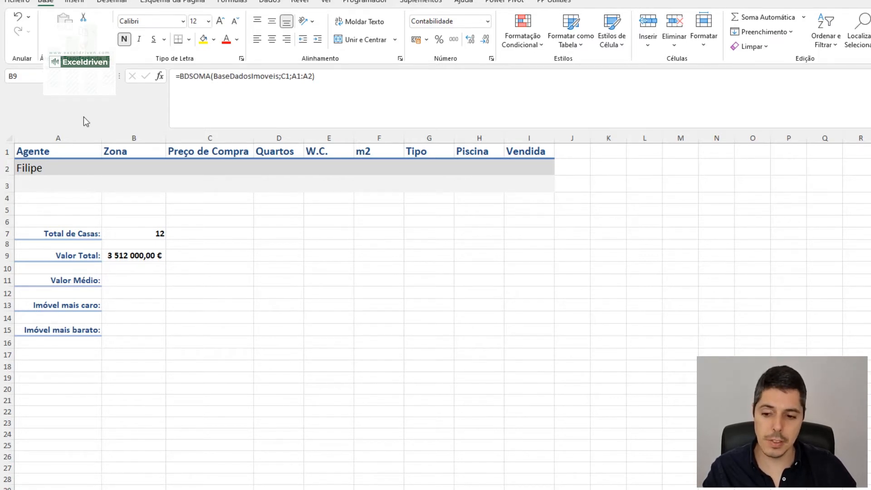
Enter Lisboa as the Zona criterion in cell B2
left_click(130, 167)
type("Lisboa")
key("Return")
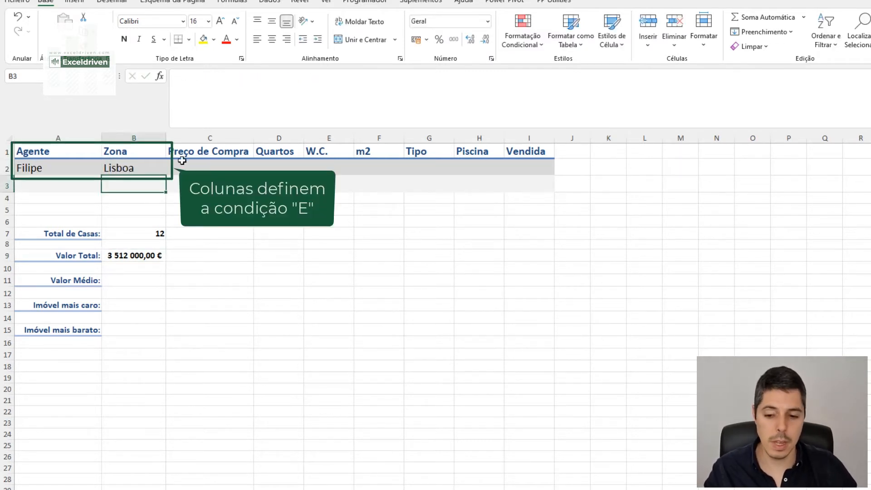
Start a BDMÉDIA formula in cell B11, beside Valor Médio
left_click(137, 278)
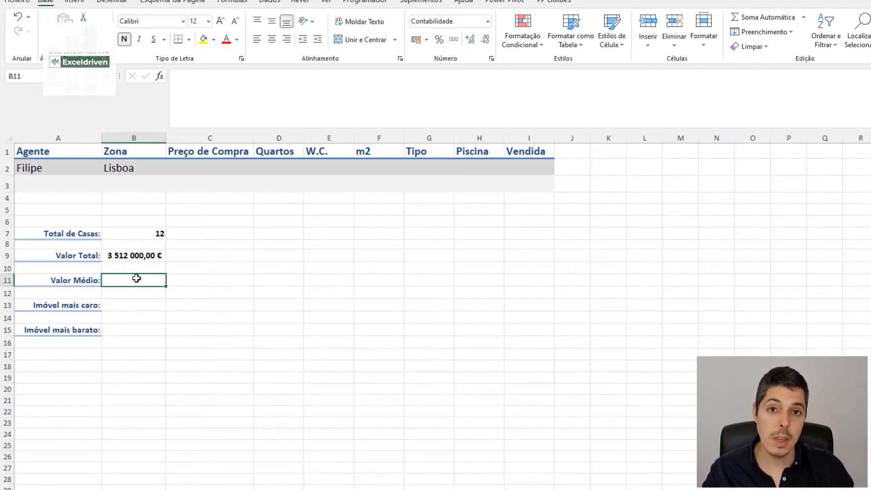
type("=BD")
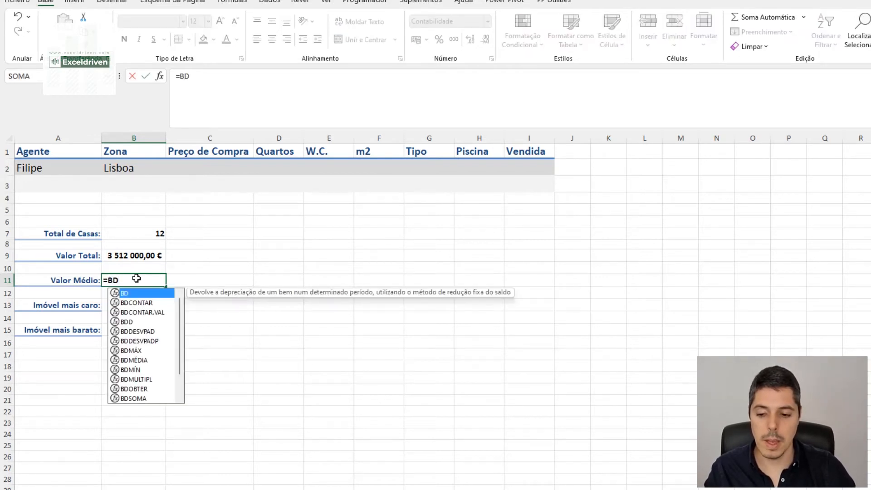
key("Down")
key("Down")
key("Down")
key("Down")
key("Down")
key("Down")
key("Down")
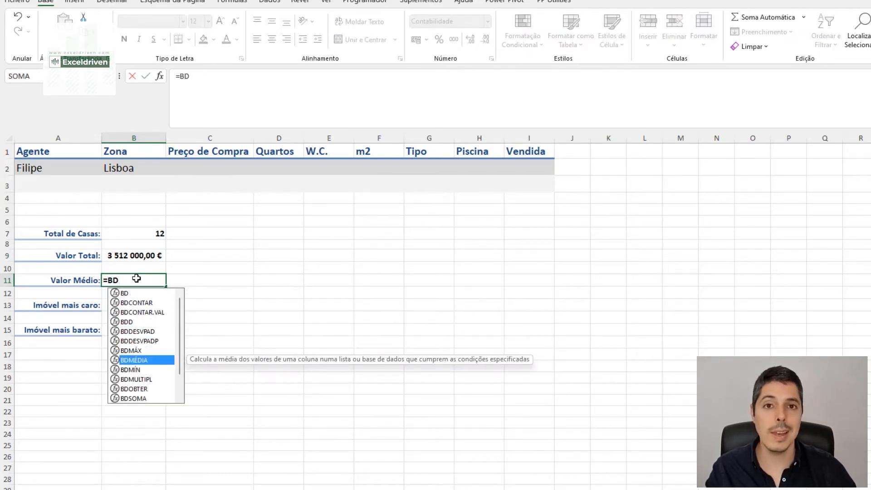
key("Tab")
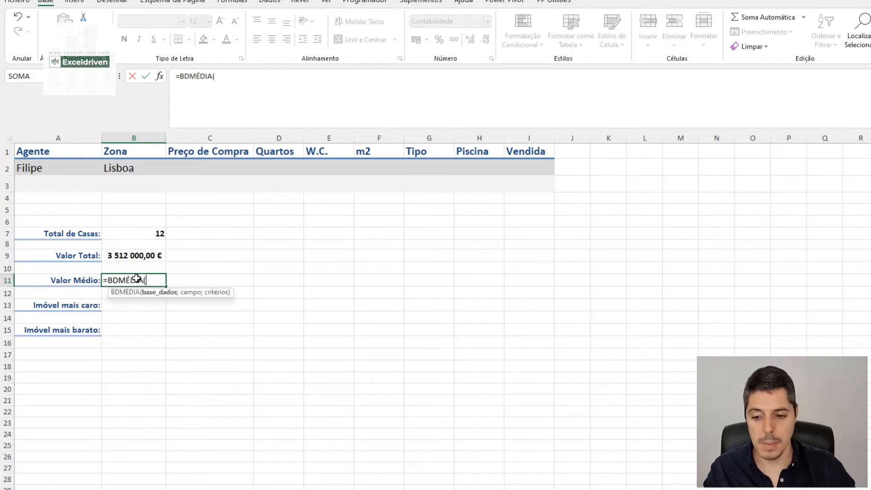
Complete the formula in cell B11 as =BDMÉDIA(BaseDadosImoveis;3;A1:B2) to average the purchase prices matching the agent and zone
type("Im")
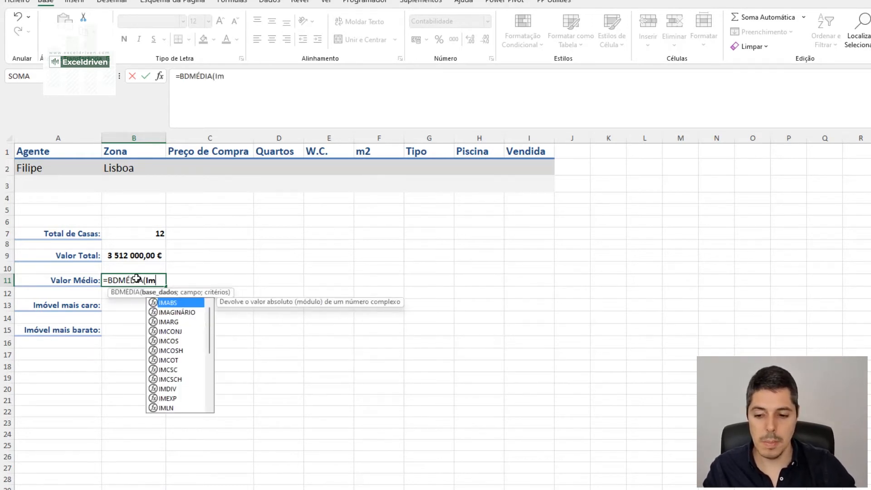
key("BackSpace")
key("BackSpace")
type("base")
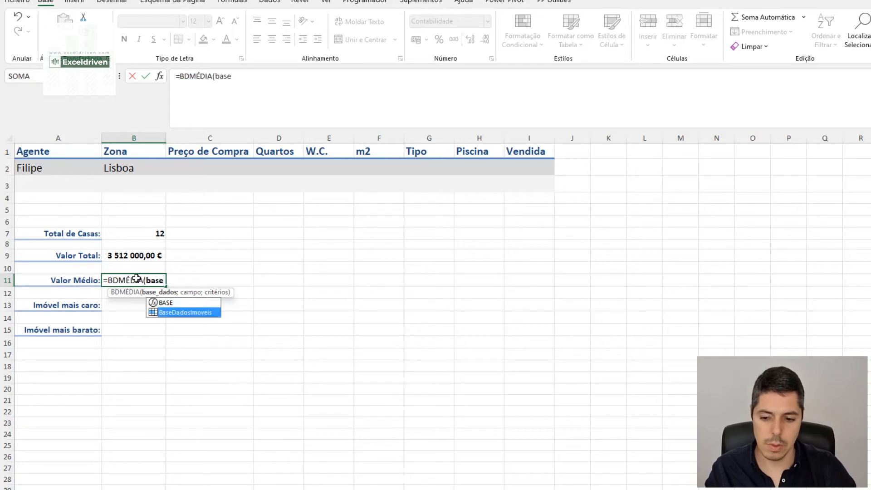
key("Tab")
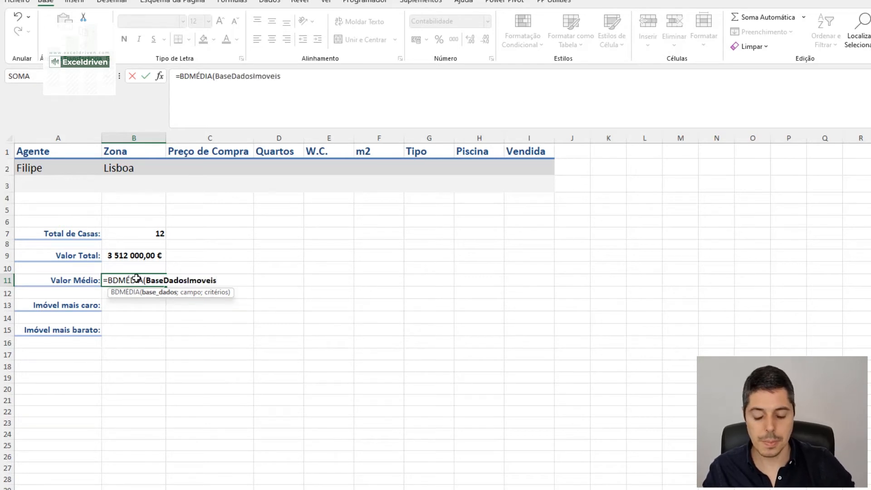
type(";")
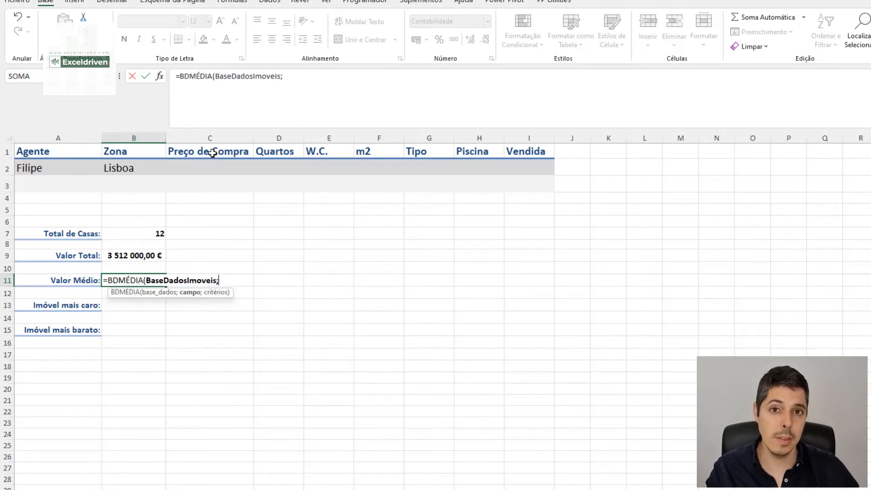
type("3")
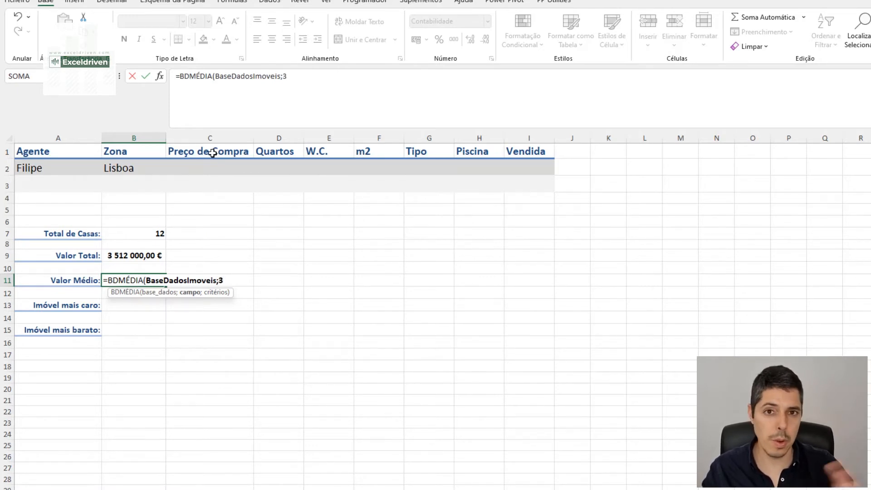
type(";")
left_click_drag(34, 150, 131, 171)
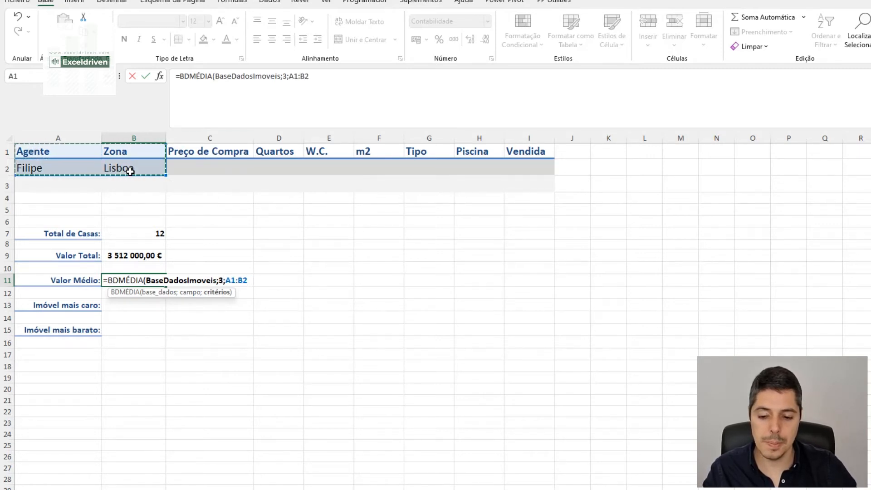
type(")")
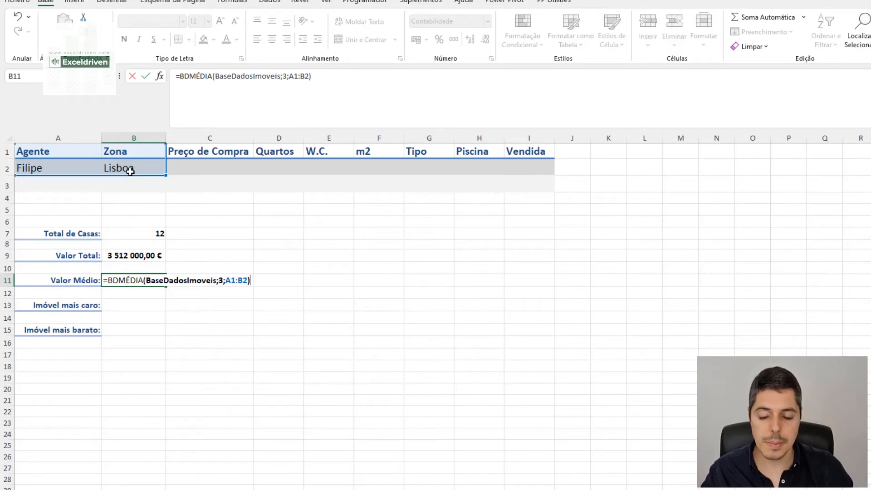
key("Return")
key("Up")
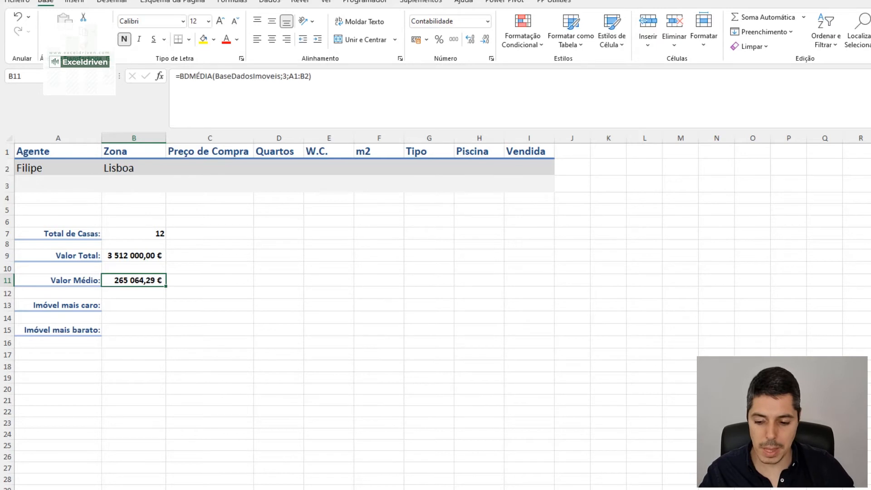
On the property data sheet, filter the Agente column to only the agent named in the report criteria
key("ctrl+Page_Down")
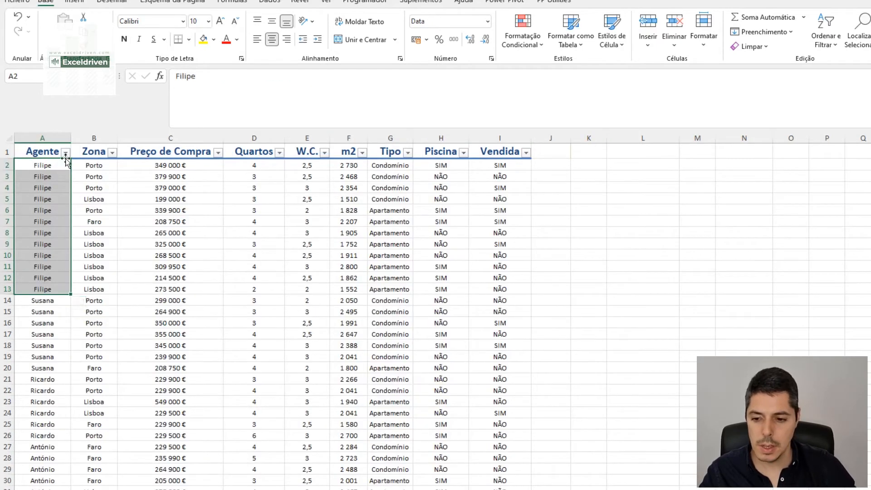
left_click(66, 152)
left_click(47, 286)
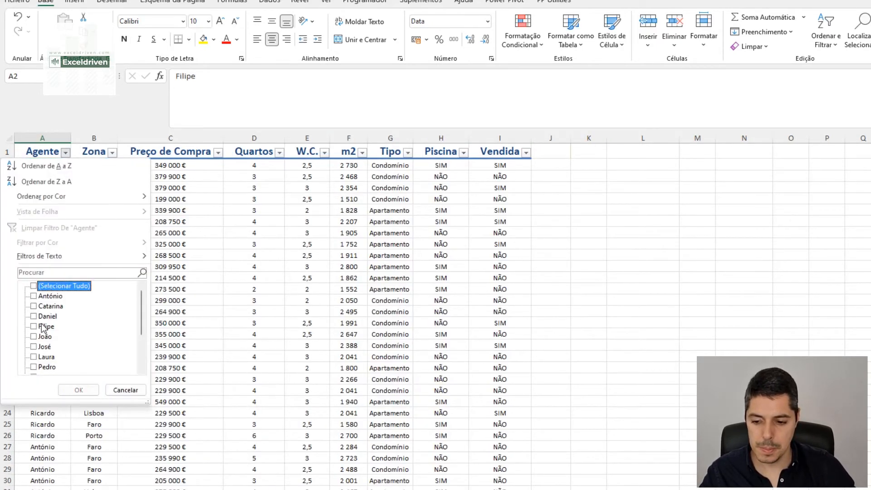
left_click(43, 326)
left_click(79, 391)
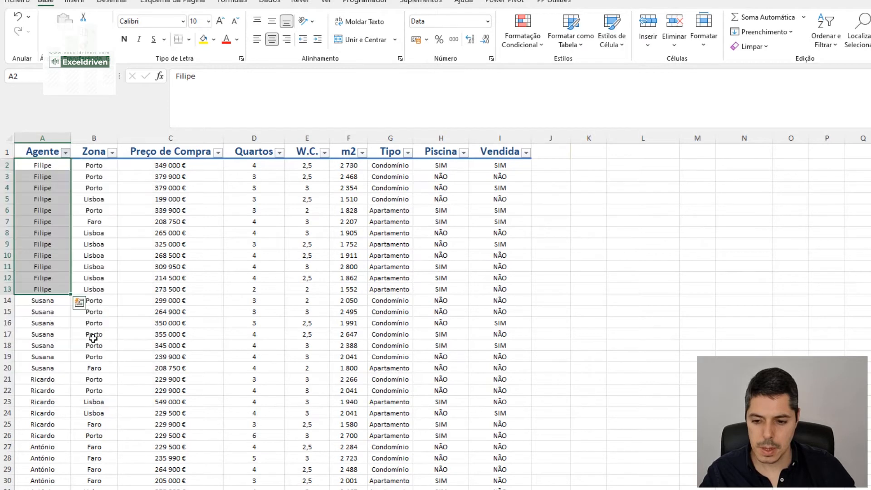
Filter the Zona column to Lisboa, check the average of the remaining purchase prices, and return to the Relatório sheet
left_click(112, 152)
left_click(47, 286)
left_click(41, 306)
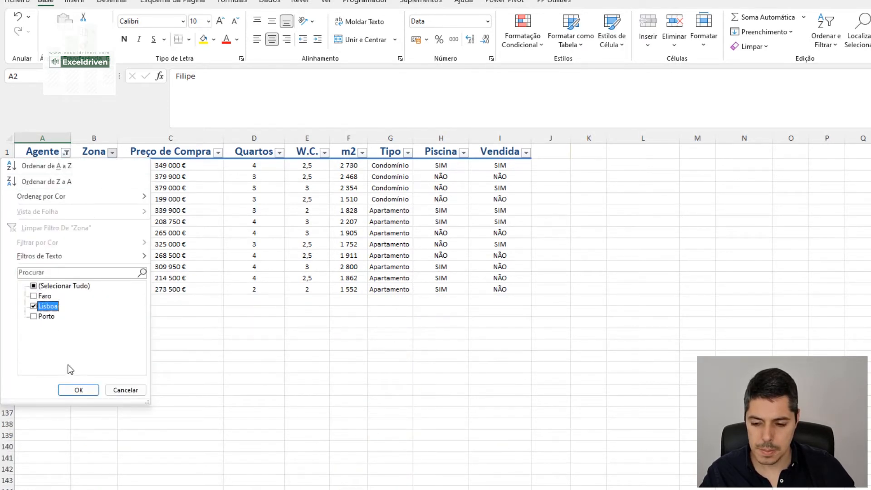
left_click(75, 390)
left_click_drag(181, 166, 183, 232)
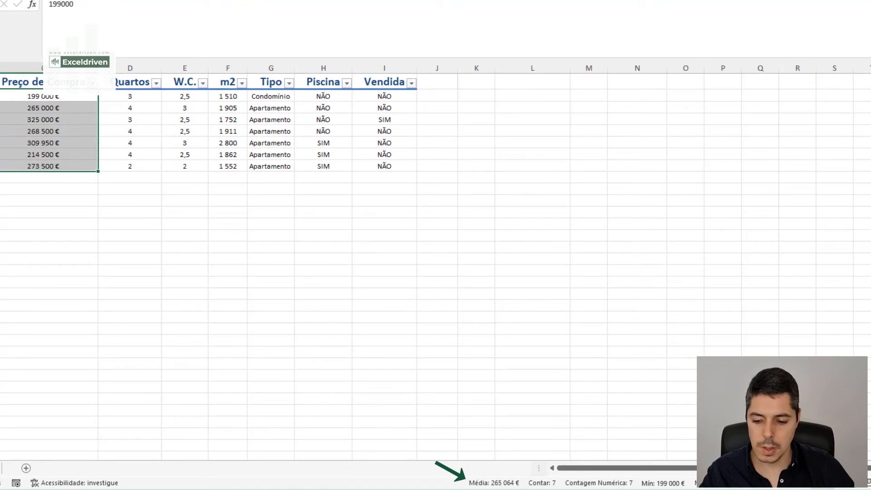
left_click(30, 488)
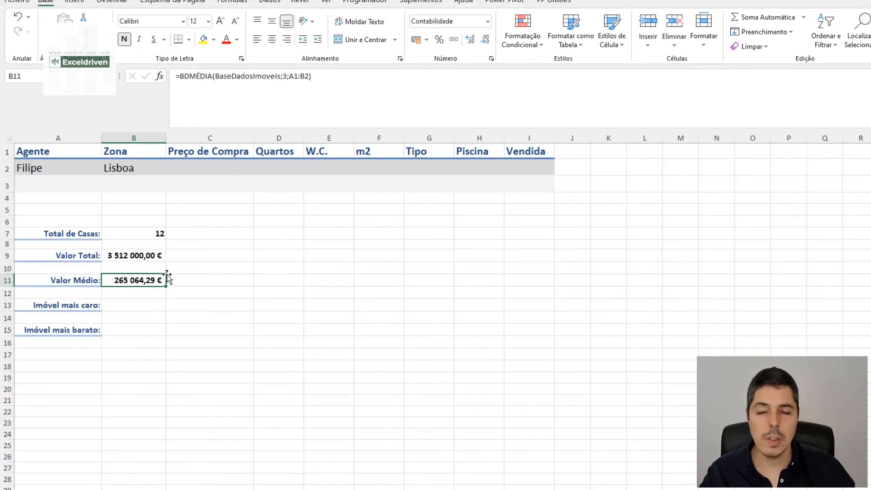
Enter Porto as a second Zona criterion in cell B3, below Lisboa
left_click(135, 309)
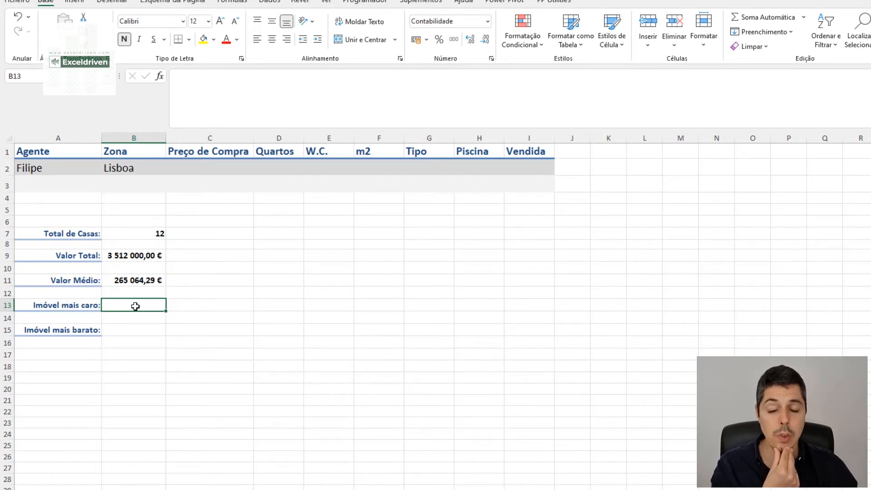
left_click(131, 188)
type("POrto")
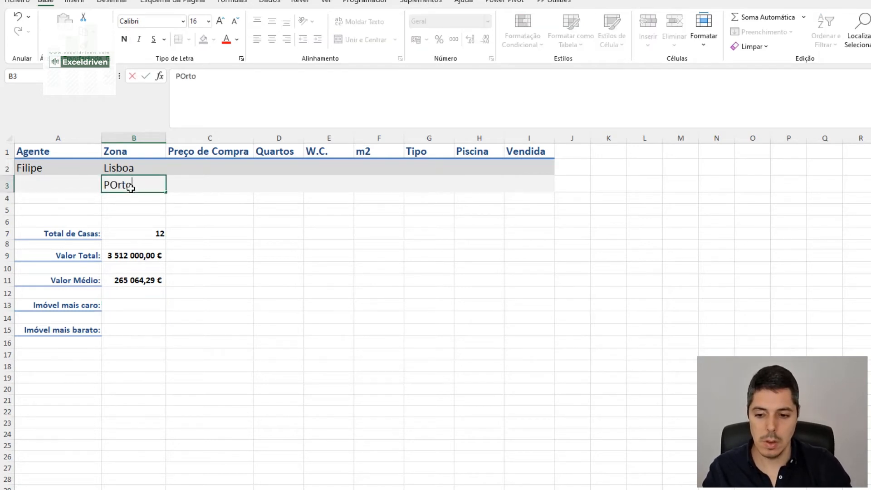
key("Return")
Enter =BDMÁX(BaseDadosImoveis;C1;B1:B3) in cell B13, beside Imóvel mais caro, to find the highest purchase price in either zone
left_click(144, 307)
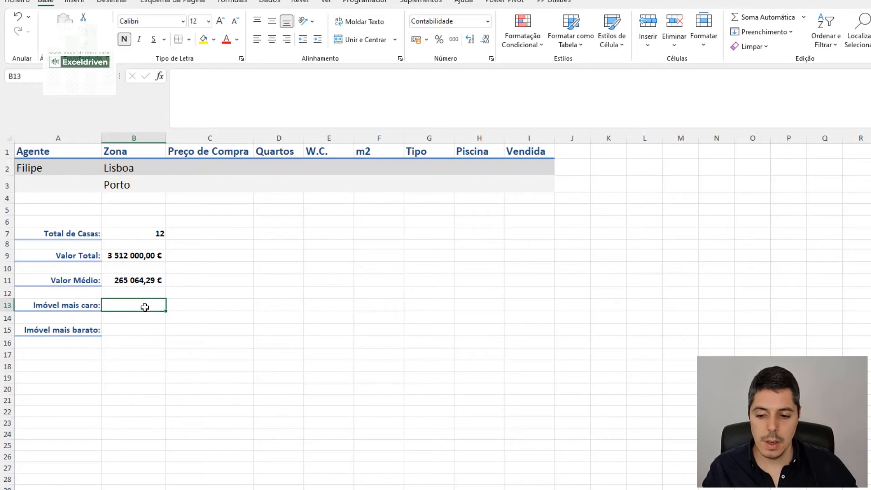
type("=BDM")
key("Tab")
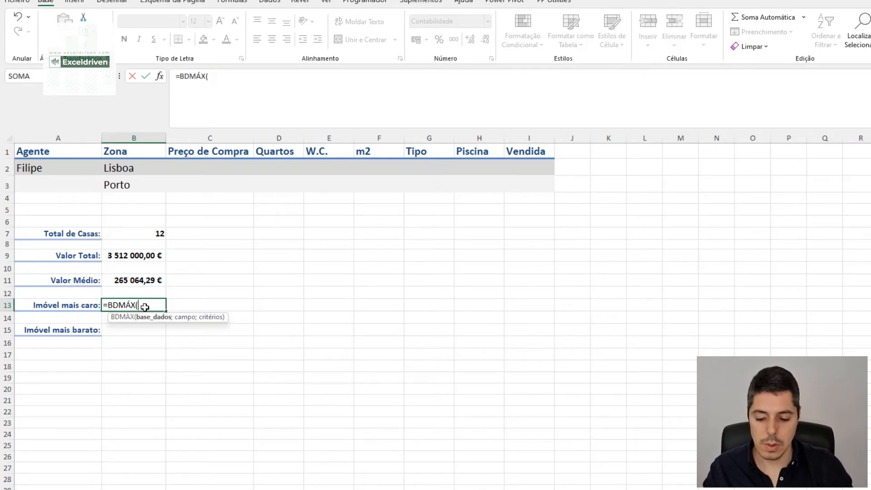
type("Ba")
key("Down")
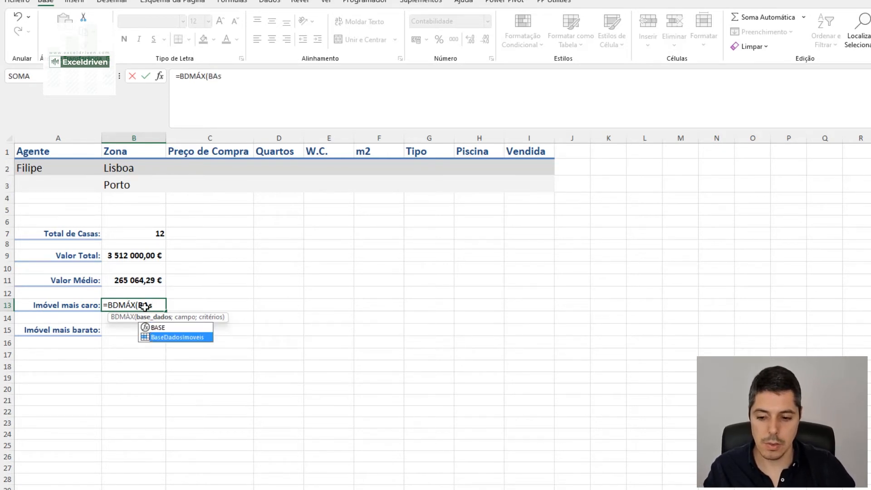
key("Tab")
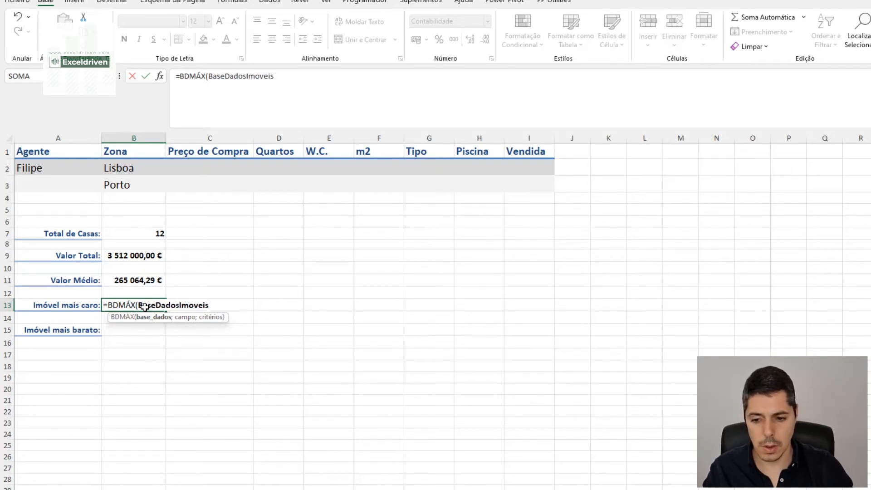
type(";")
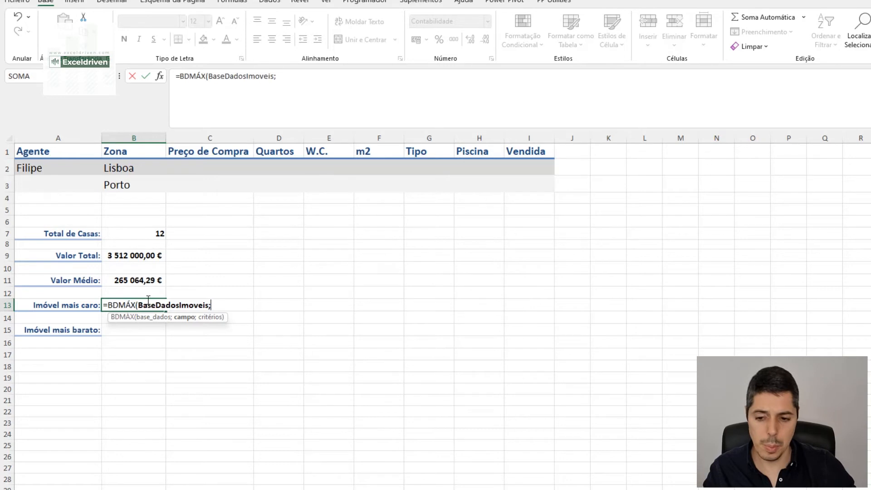
left_click(209, 150)
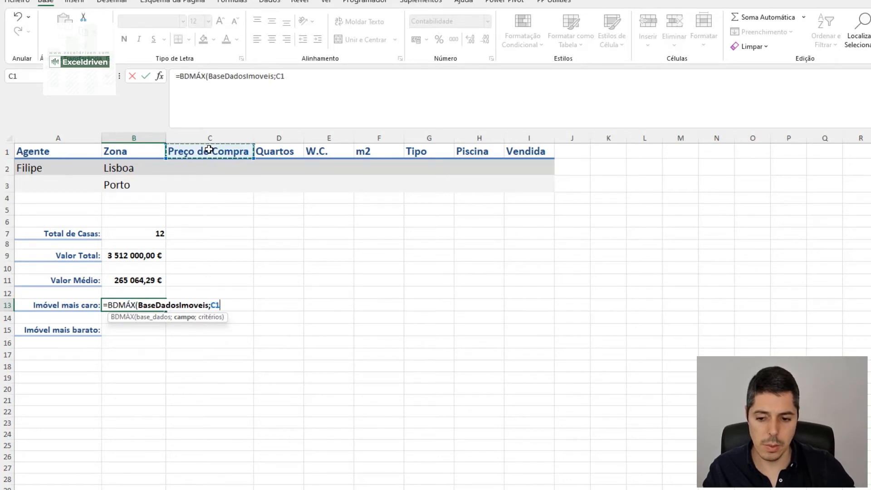
type(";")
left_click_drag(116, 150, 130, 188)
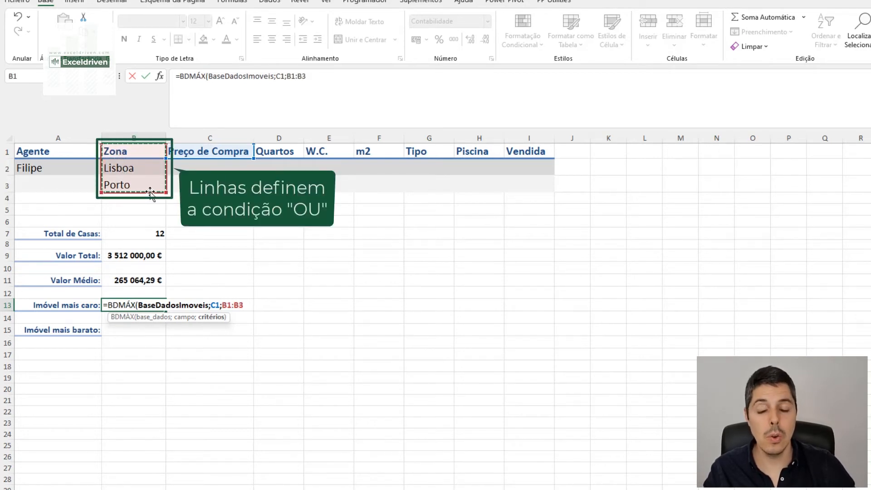
type(")")
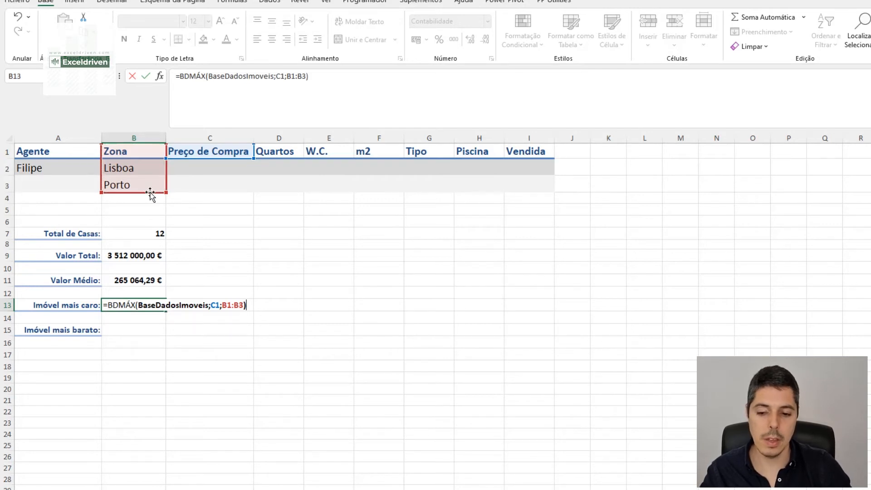
key("Return")
key("Up")
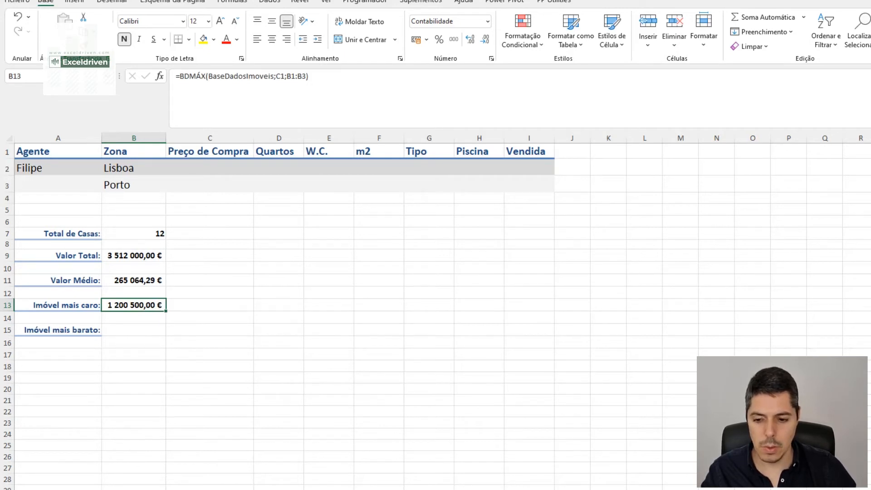
On the property data sheet, clear the Agente filter and add Porto to the Zona filter alongside Lisboa
key("ctrl+Page_Up")
left_click(64, 155)
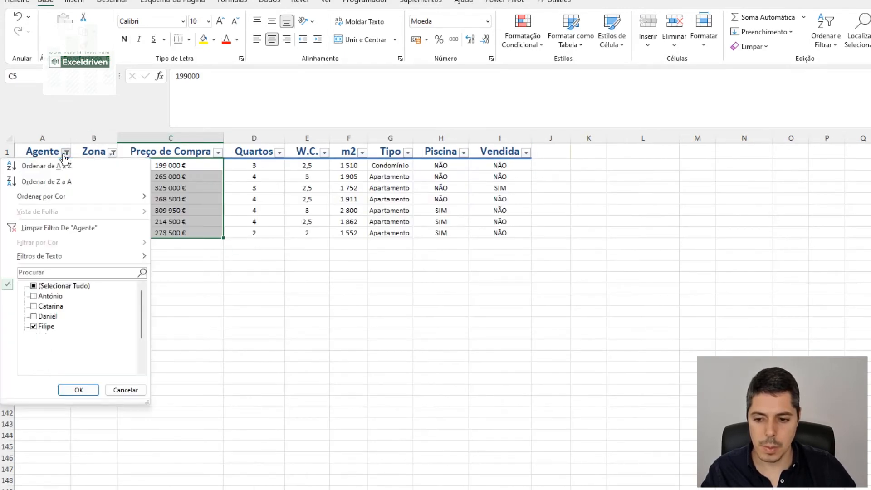
left_click(46, 227)
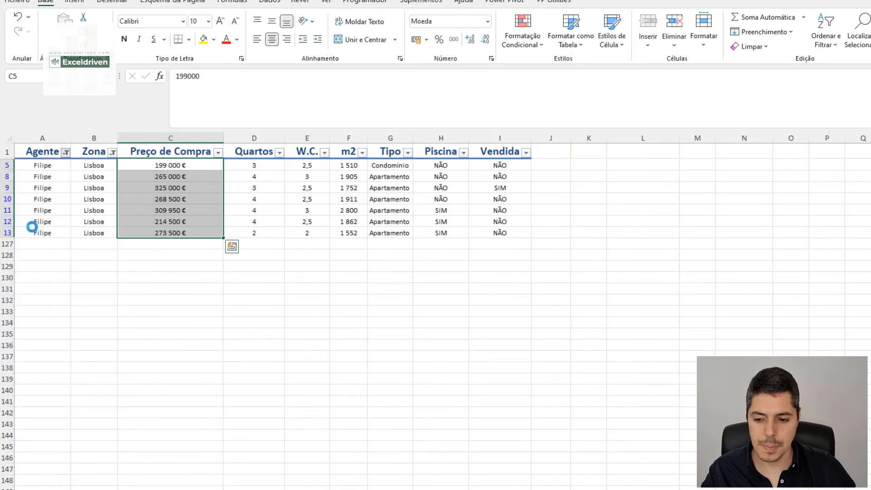
left_click(112, 152)
left_click(33, 317)
left_click(91, 390)
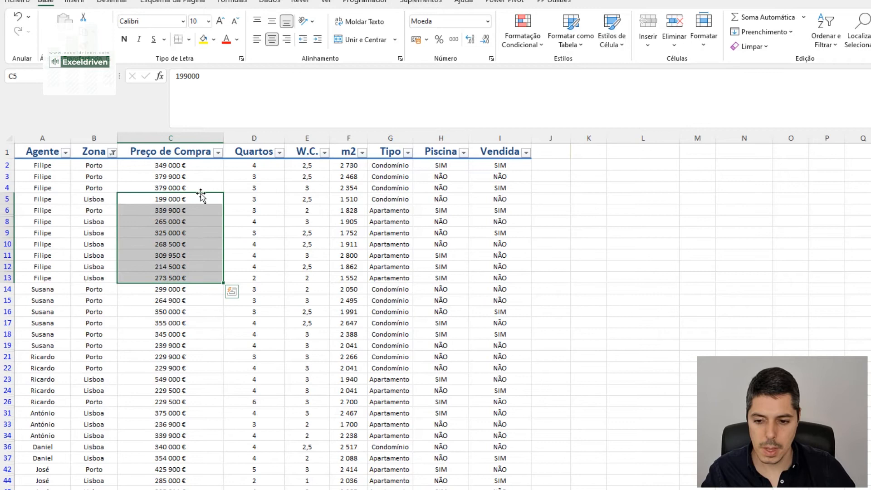
Locate the highest purchase price among the filtered properties and clear the Zona column filter
scroll(201, 195, "down", 4)
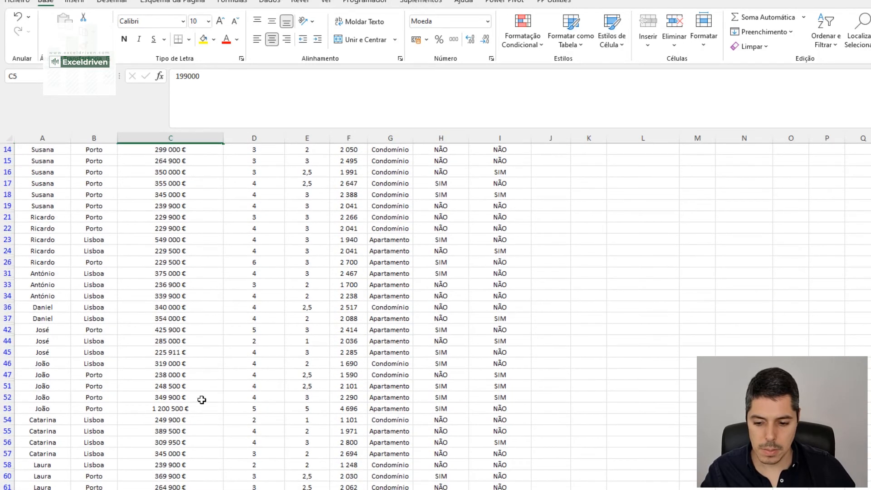
left_click(187, 409)
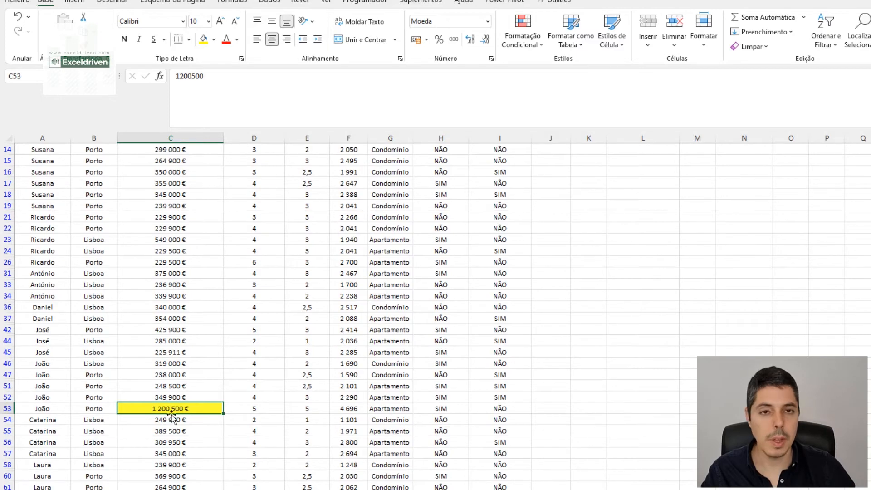
scroll(172, 318, "up", 4)
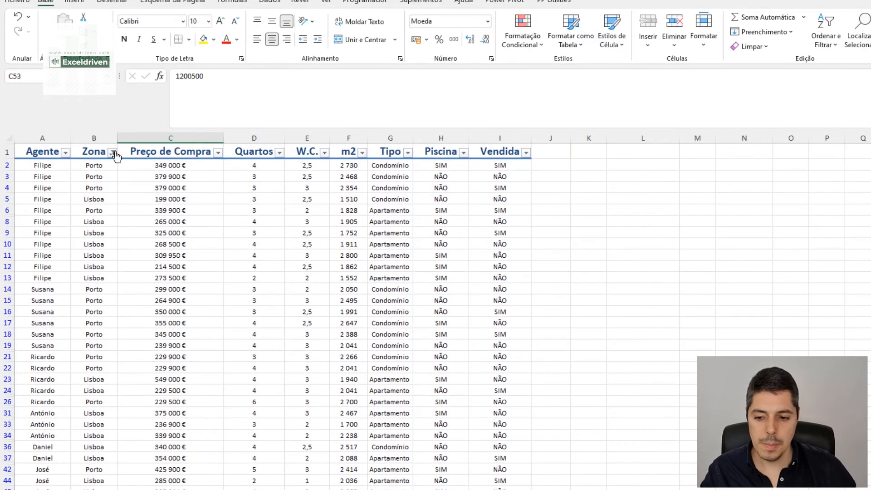
left_click(113, 153)
left_click(58, 233)
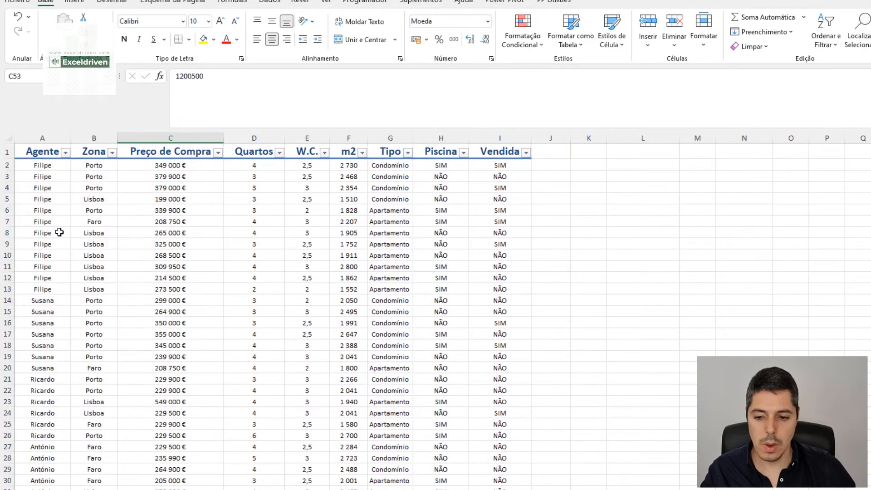
Create named ranges for every column of the property table from its top row only, and open the list of defined names
left_click_drag(41, 153, 483, 181)
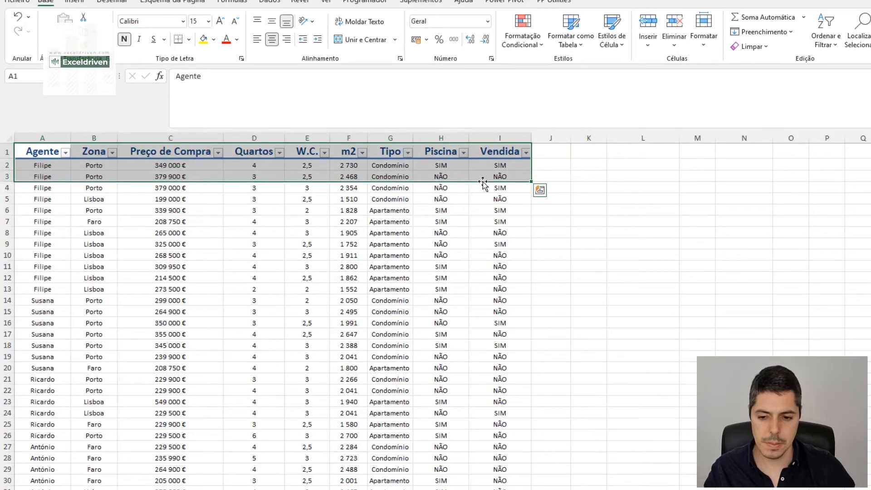
key("ctrl+shift+Down")
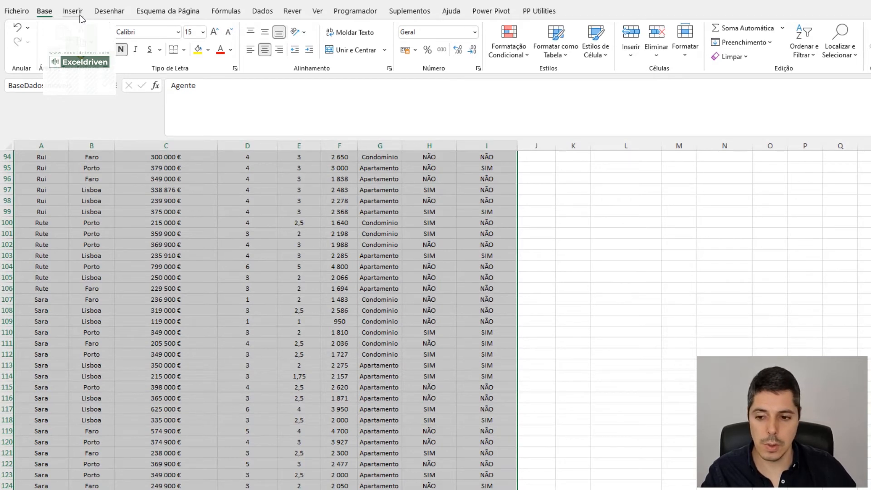
left_click(226, 15)
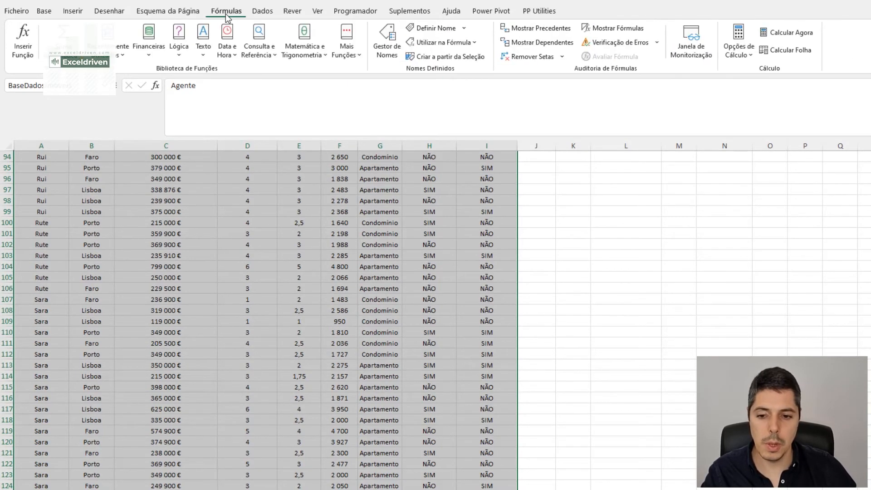
left_click(445, 56)
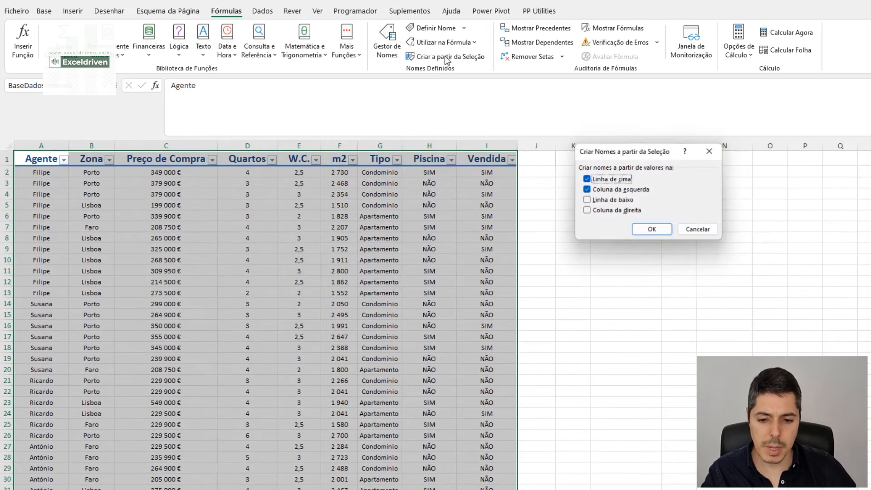
left_click(588, 189)
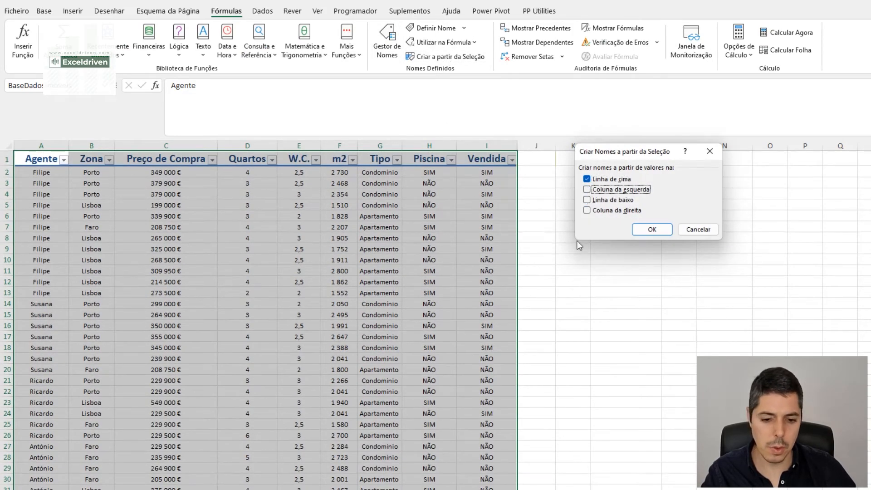
left_click(647, 232)
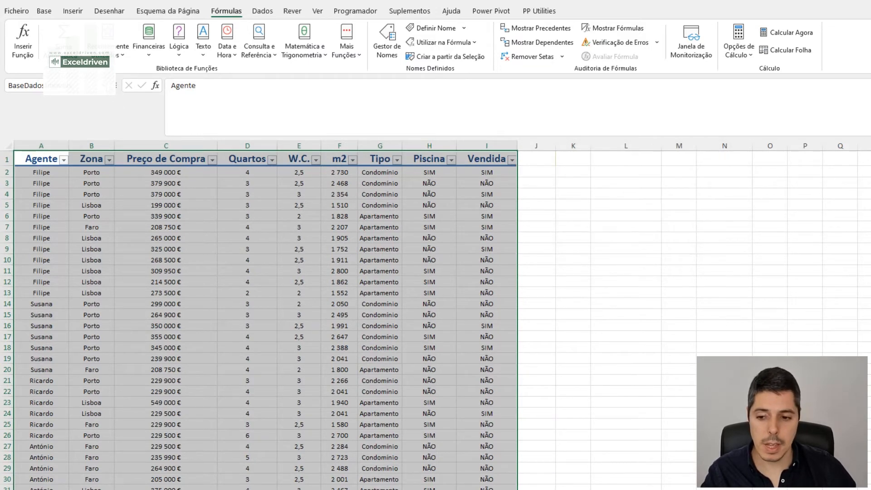
left_click(110, 85)
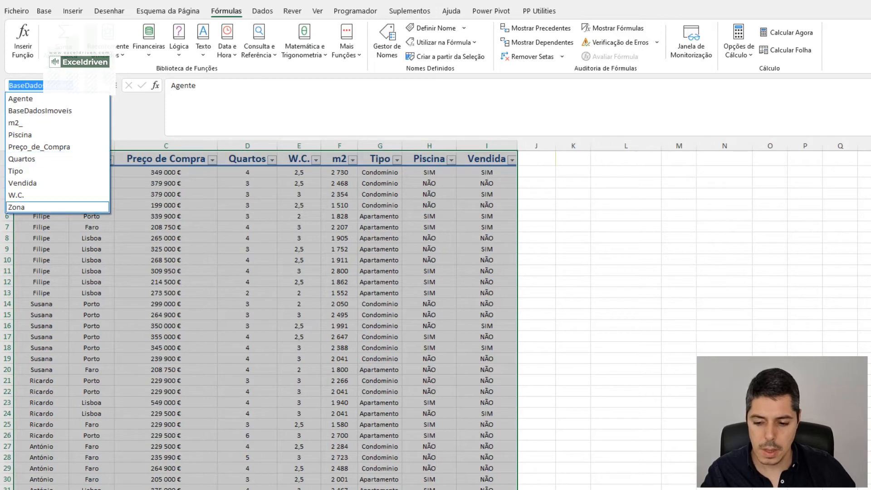
In cell C13 of the Relatório sheet, begin a CONTAR.SE.S formula with Zona as the first criteria range and "Porto" as its criterion
left_click(182, 489)
left_click(181, 489)
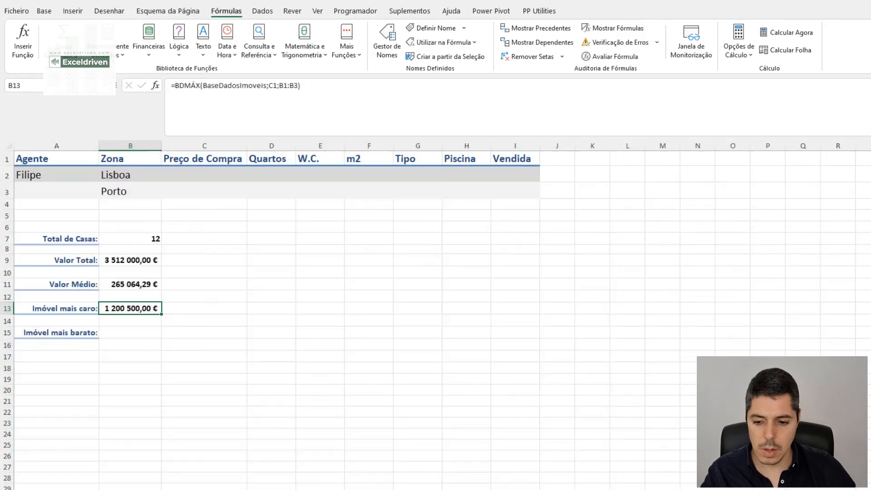
left_click(198, 308)
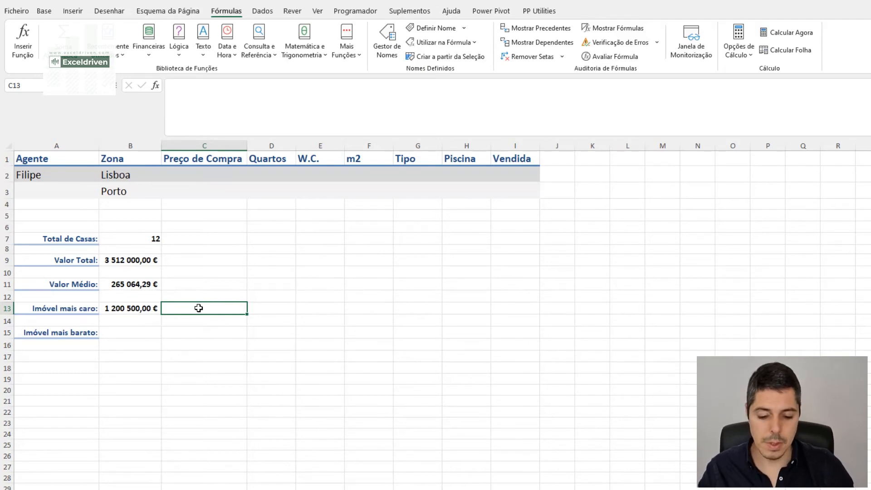
type("=CONTA")
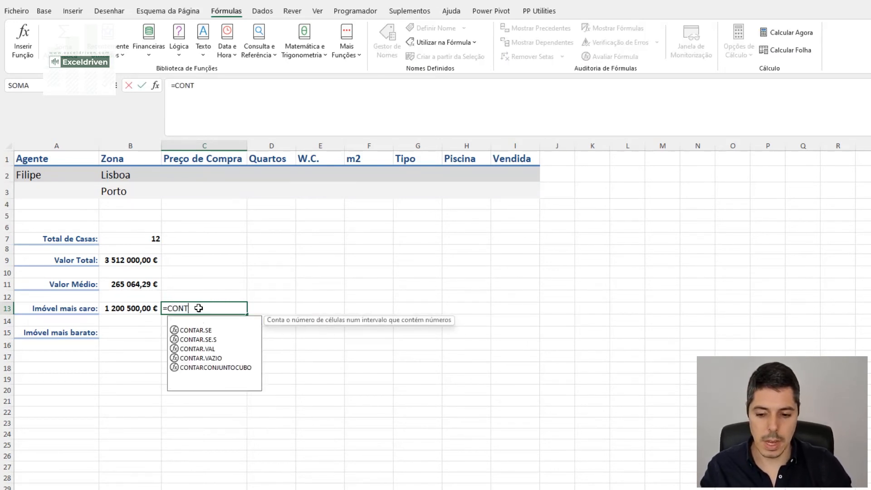
key("Down")
key("Down")
key("Down")
key("Up")
key("Tab")
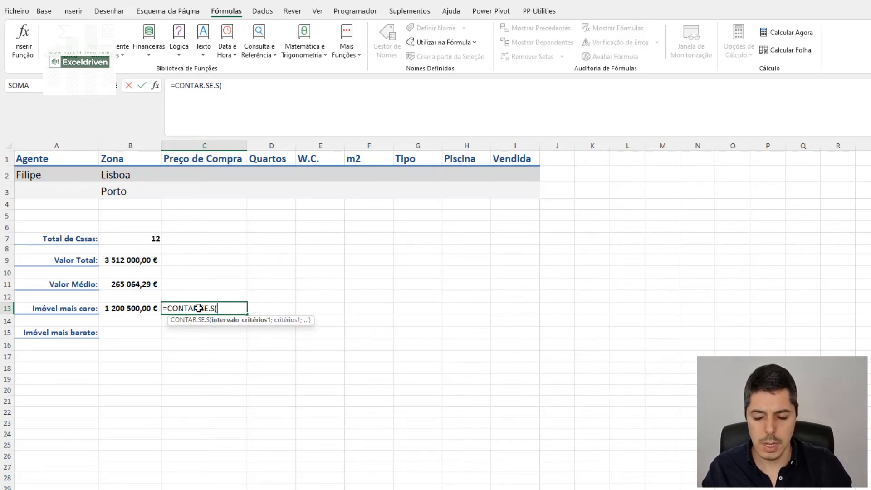
type("Z")
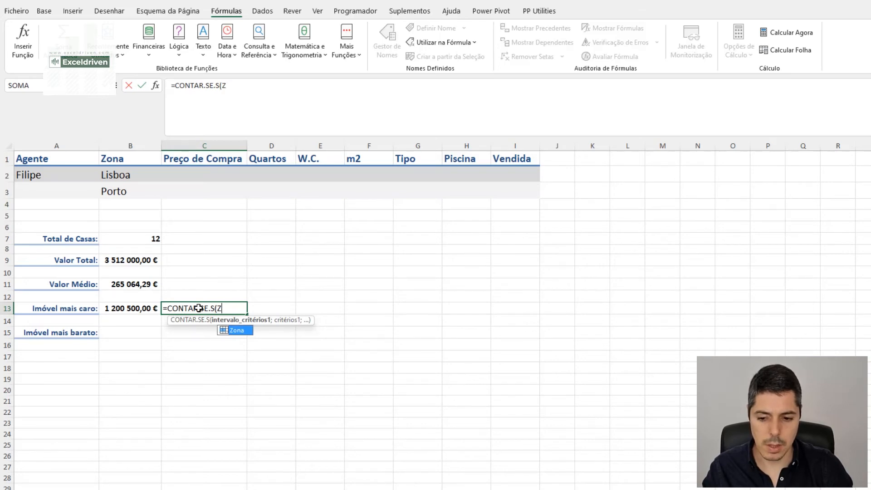
key("Tab")
type(";")
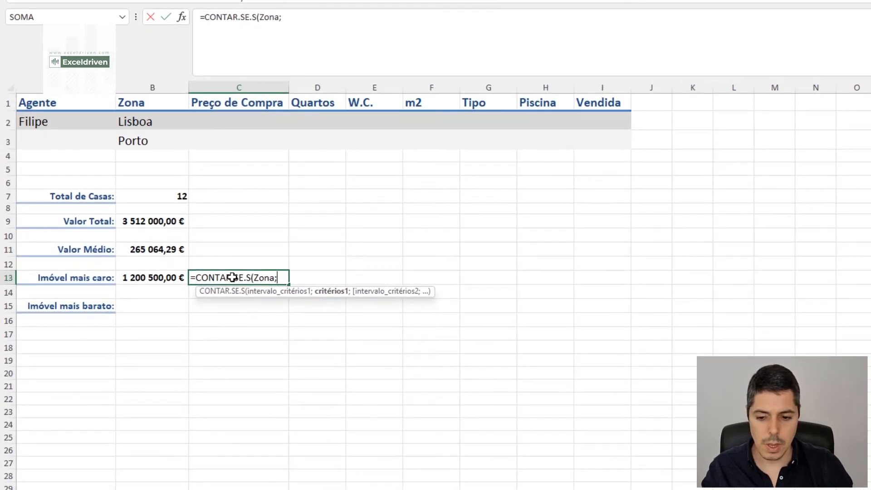
type("\"Porto")
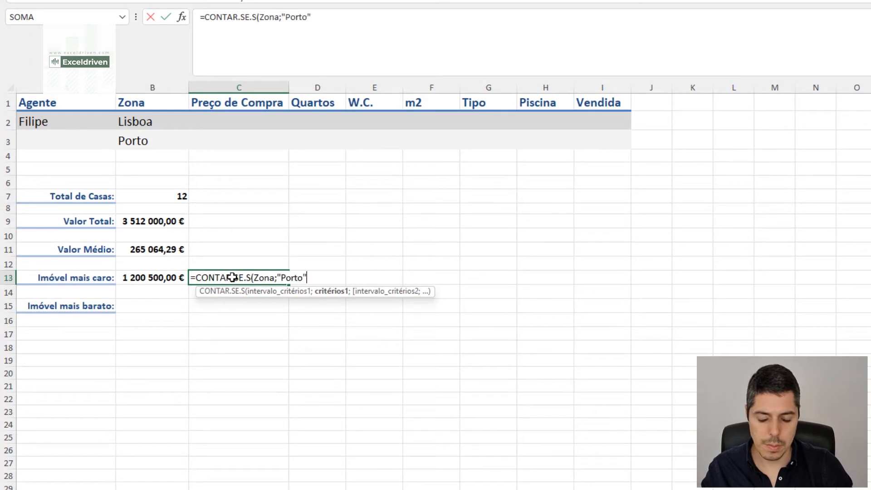
Add Zona with "Lisboa" as the second criteria pair and enter the CONTAR.SE.S formula in C13
type("\";Zon")
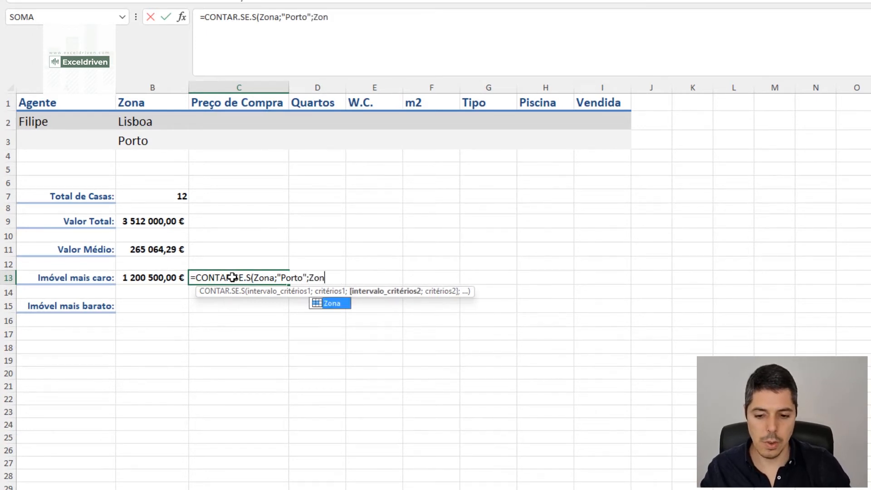
key("Tab")
type(";\"Li")
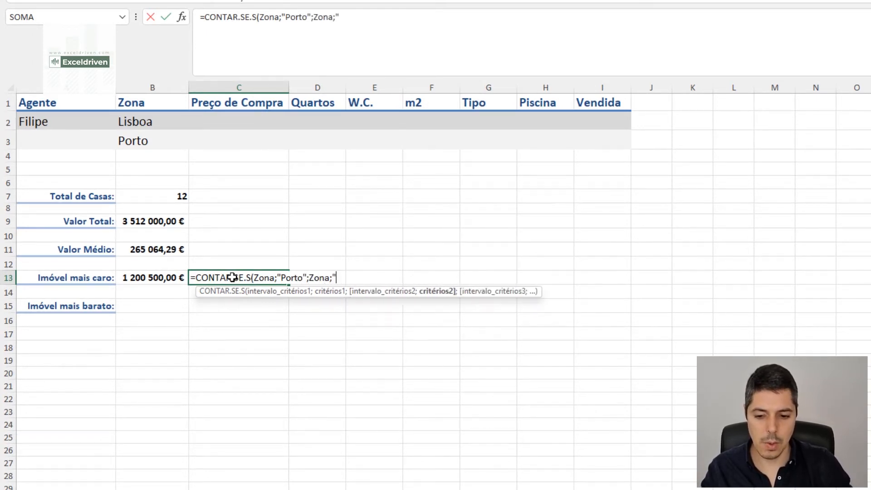
type("sboa")
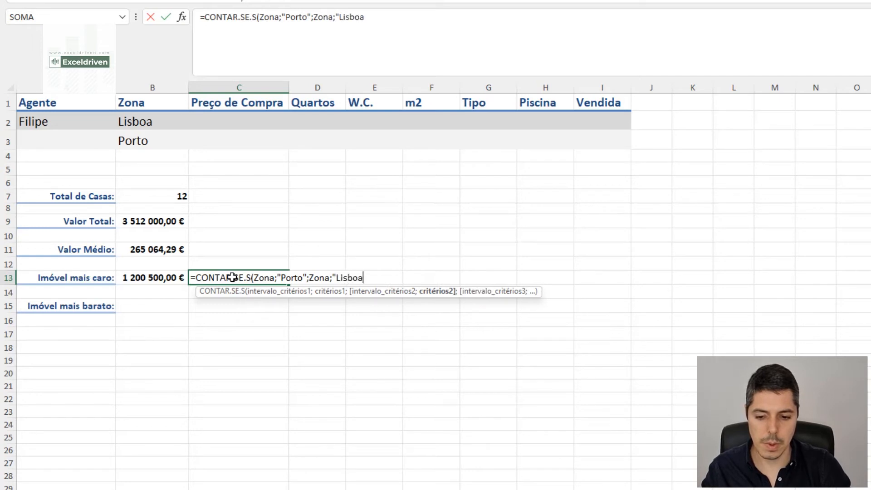
type("\")")
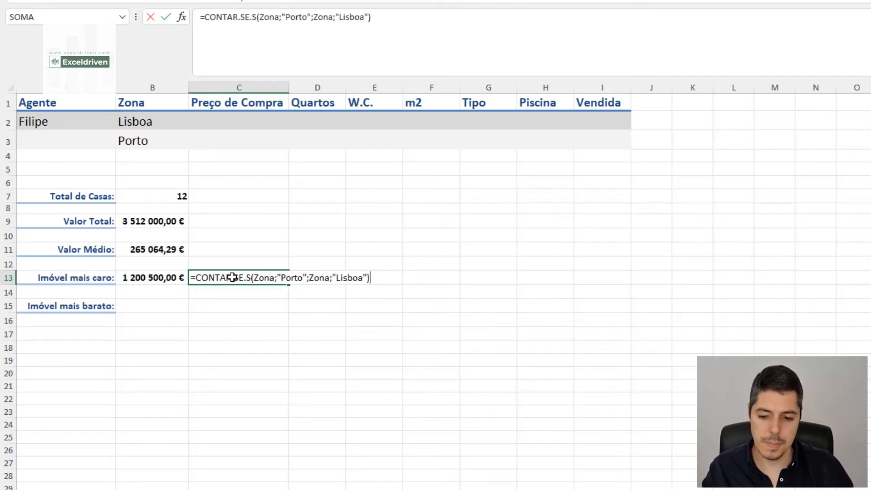
key("Return")
Replace CONTAR.SE.S with MÁXIMO.SE.S in the C13 formula and try to enter it with the same Zona arguments
left_click(232, 277)
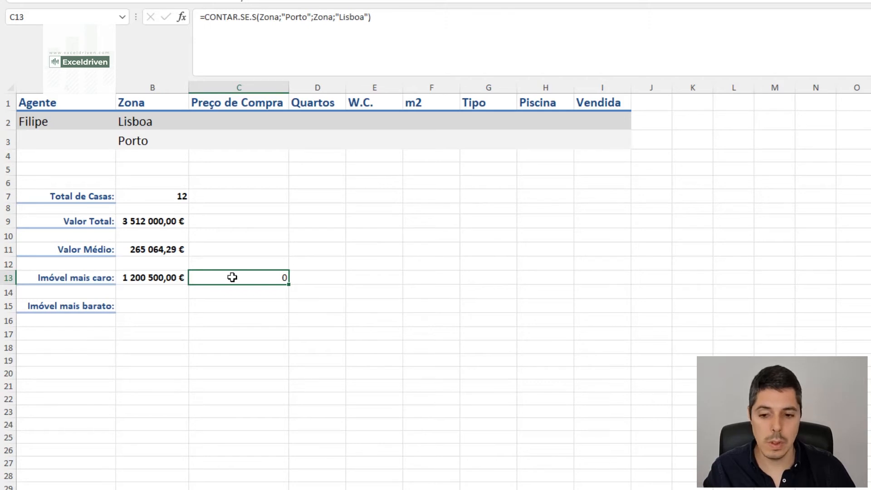
left_click(205, 16)
left_click_drag(215, 17, 235, 17)
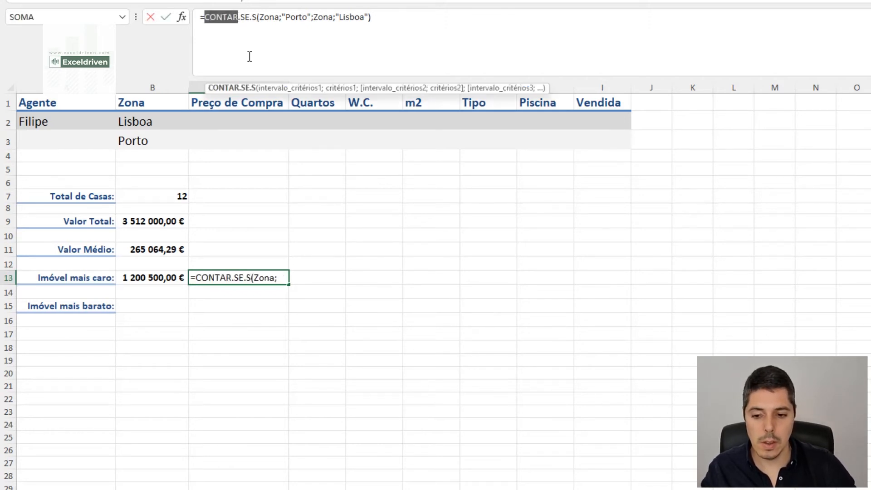
type("Má")
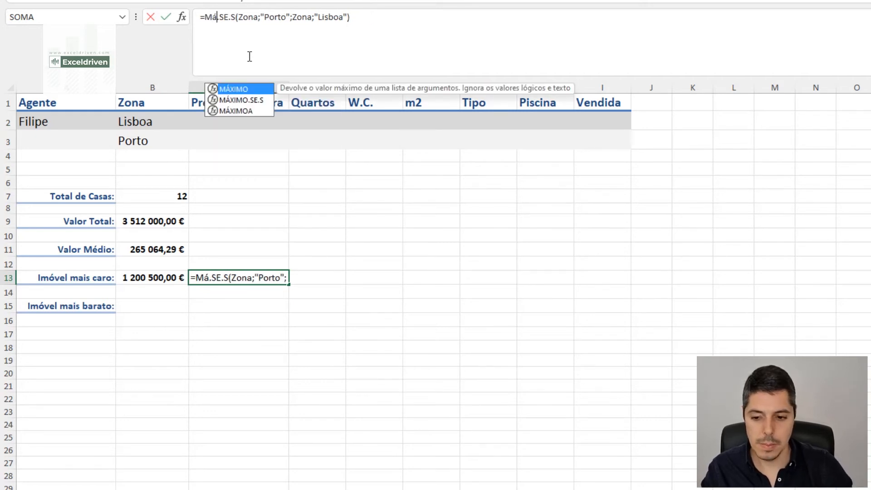
key("Down")
key("Tab")
key("shift+Right")
key("shift+Right")
key("shift+Right")
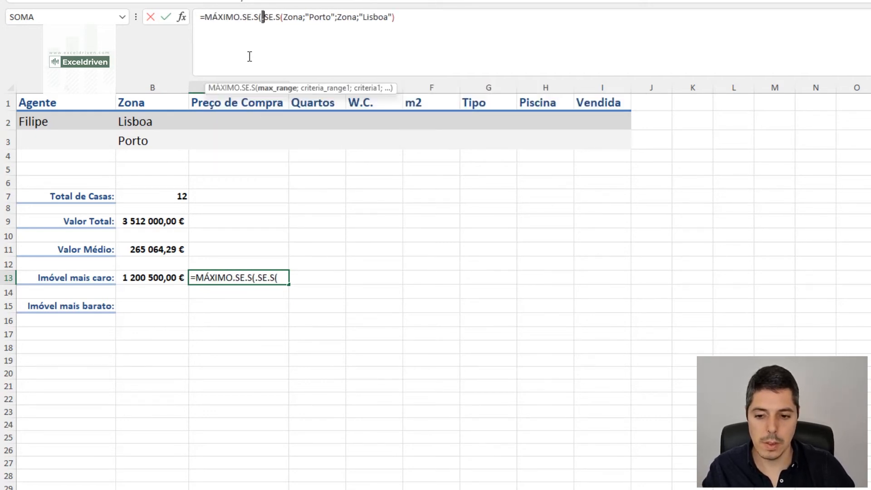
key("shift+Right")
key("shift+Right")
key("Delete")
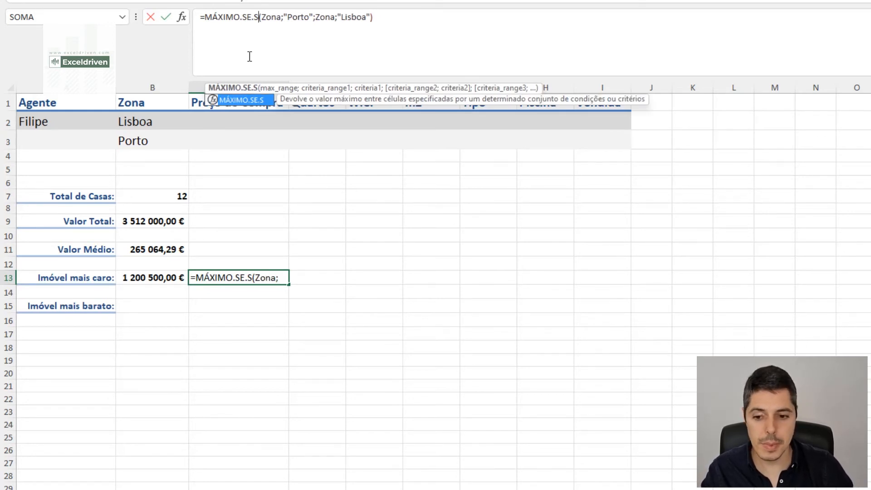
key("Return")
key("Return")
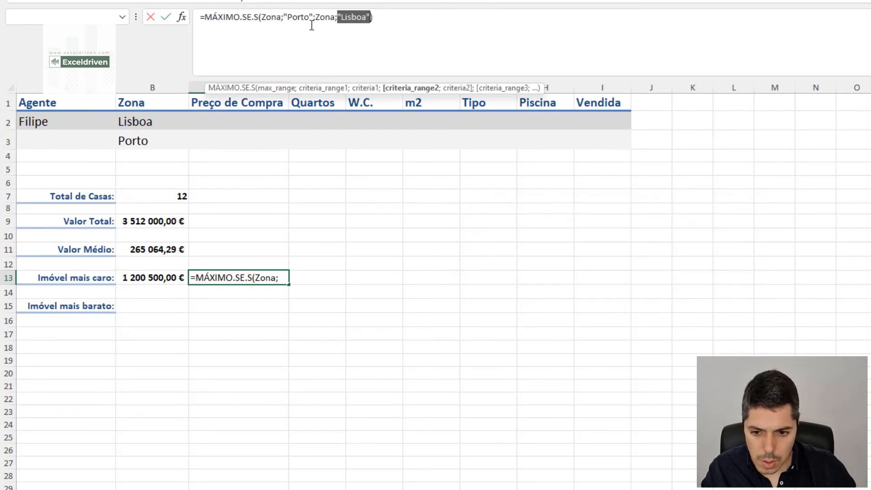
Insert Preço_de_Compra as the maximum range before the first Zona argument of the MÁXIMO.SE.S formula
left_click(311, 27)
left_click(276, 19)
left_click(262, 19)
type("Preço")
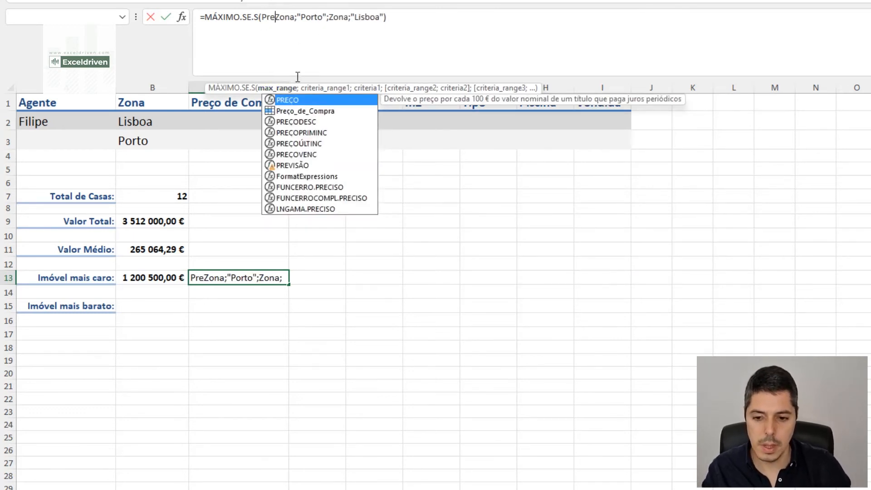
key("Down")
key("Tab")
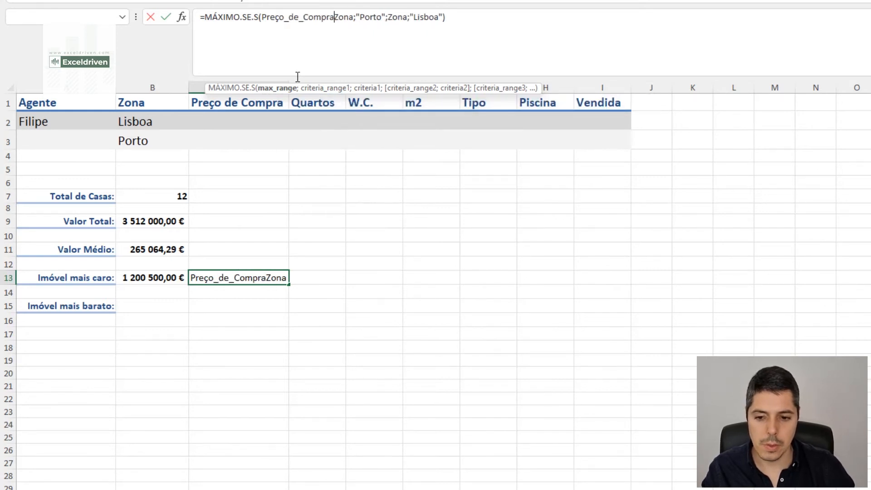
type(";")
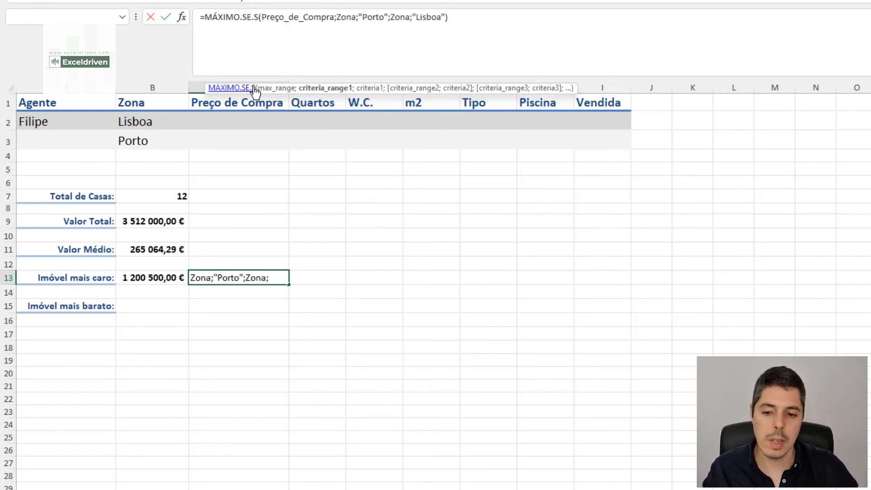
Review the maximum range and both Zona criteria pairs of the MÁXIMO.SE.S formula, and enter it in C13
left_click(271, 91)
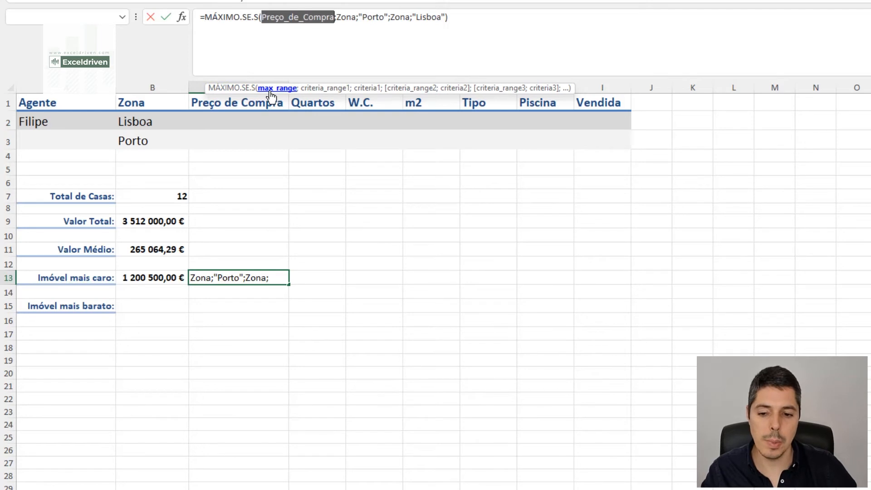
left_click(350, 91)
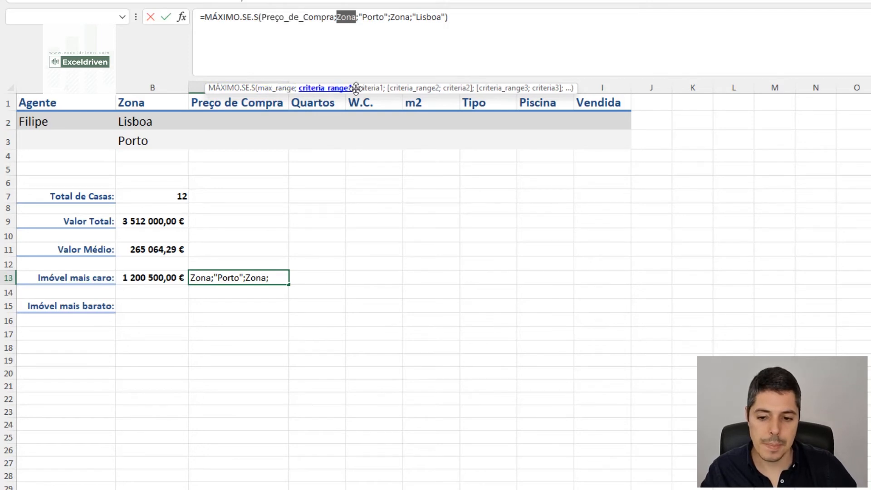
left_click(370, 90)
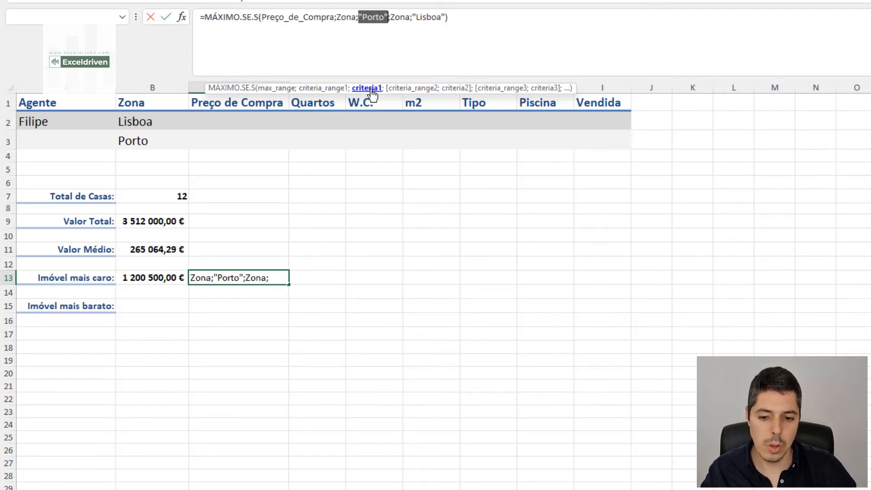
left_click(411, 91)
left_click(457, 89)
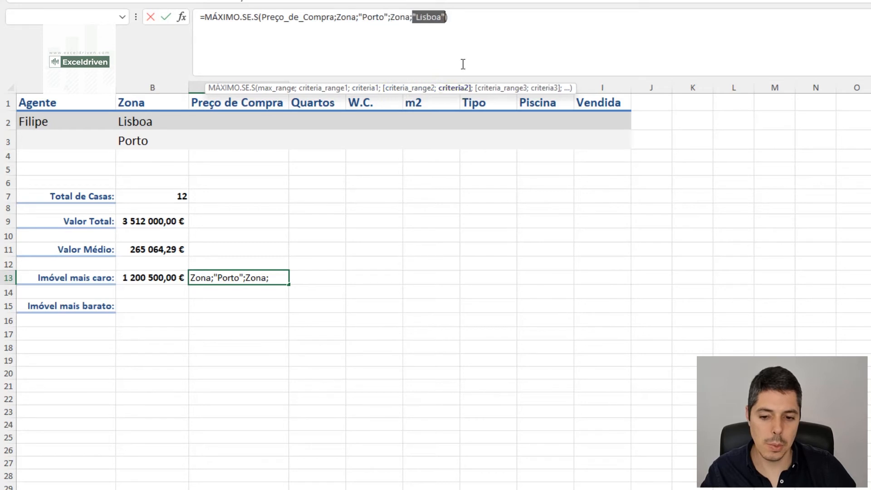
left_click(461, 19)
key("Return")
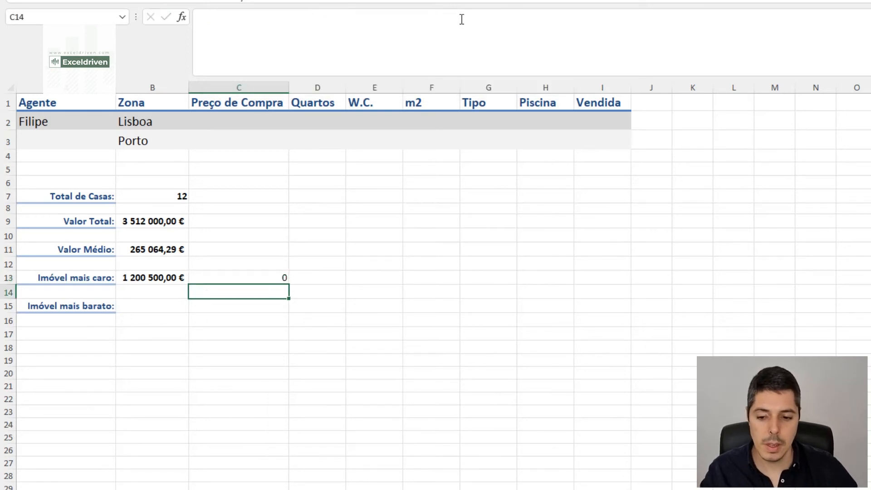
Remove the second Zona criteria pair, "Lisboa", from the MÁXIMO.SE.S formula in C13 so it filters only on "Porto"
left_click(247, 278)
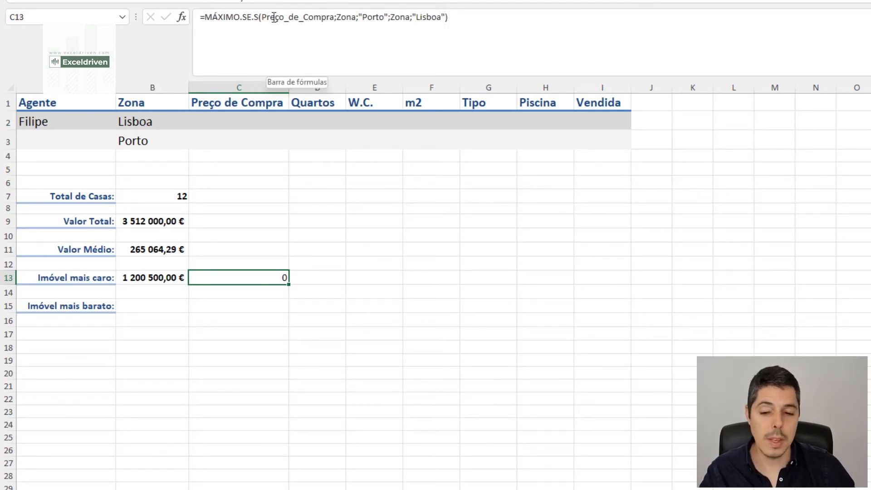
left_click(256, 17)
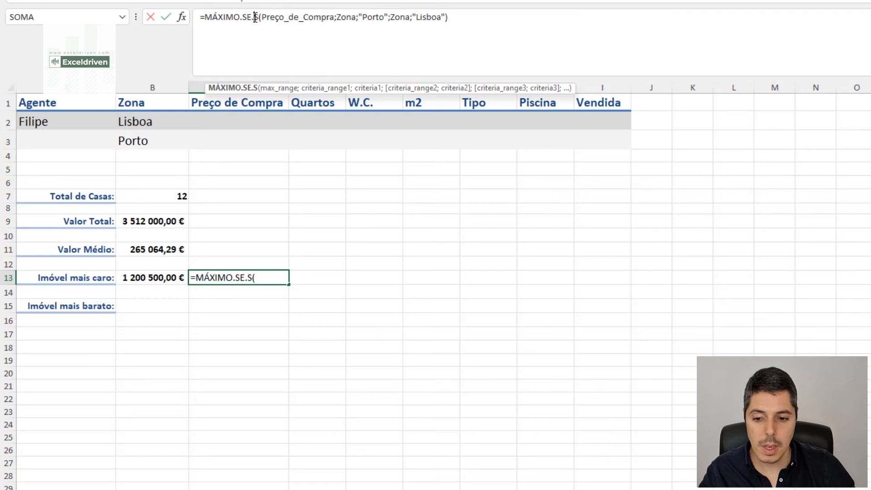
left_click(277, 88)
left_click(320, 87)
left_click(366, 87)
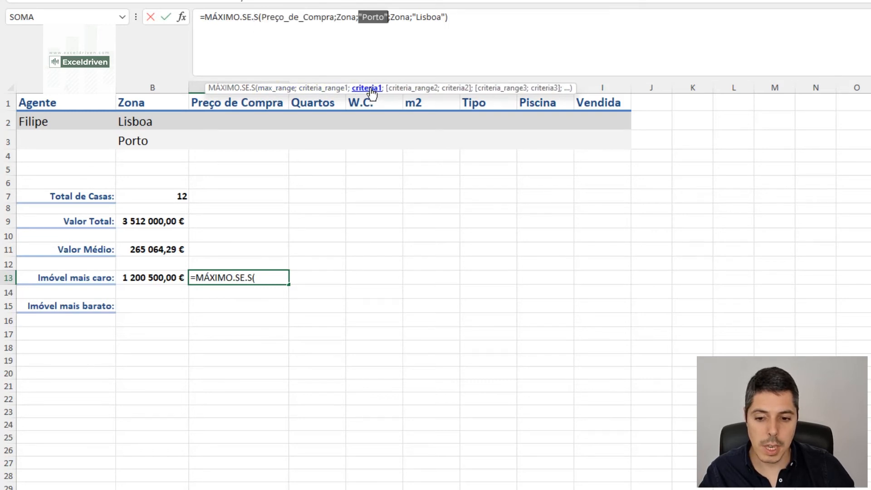
left_click(392, 17)
key("BackSpace")
type(")")
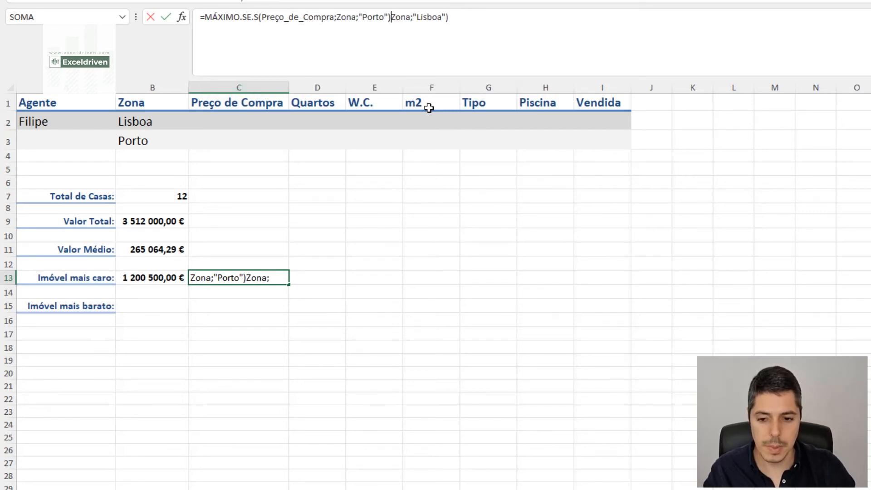
key("shift+Right")
key("shift+Right")
key("shift+Right")
key("shift+Right")
key("shift+Right")
key("shift+Right")
key("shift+Right")
key("shift+Right")
key("shift+Right")
key("shift+Right")
key("shift+Right")
key("shift+Right")
key("shift+Right")
key("shift+Right")
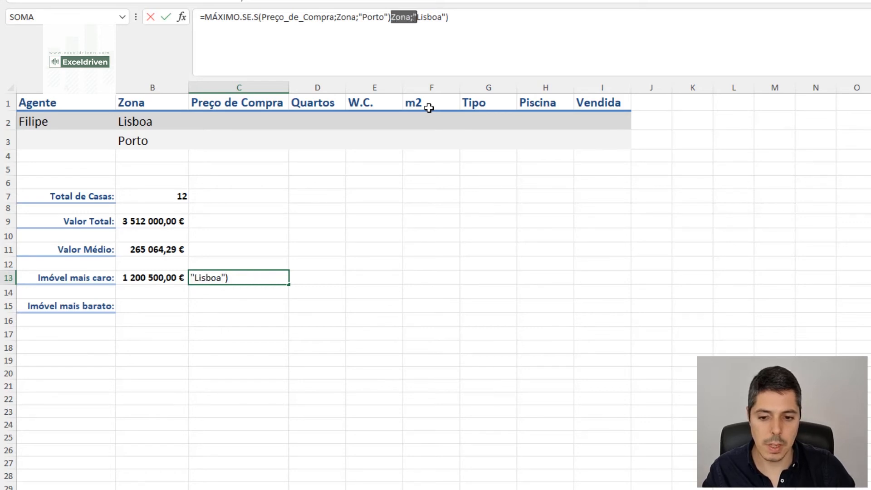
key("Delete")
key("Return")
key("Up")
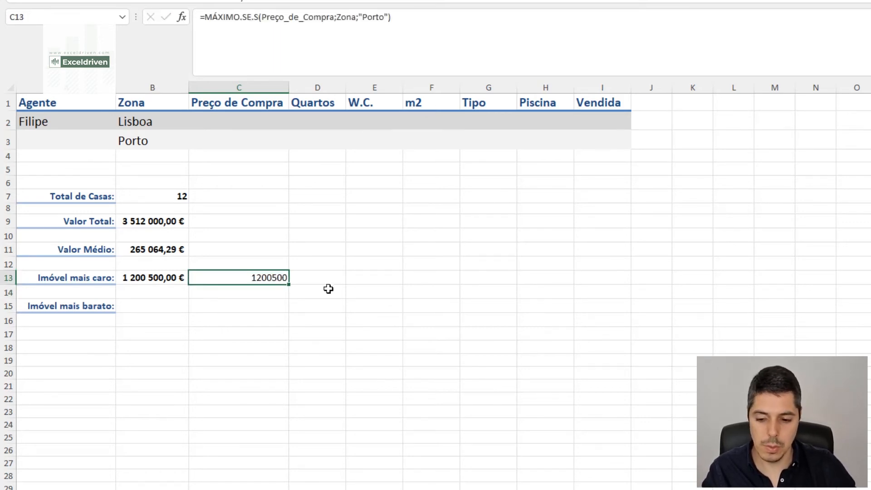
Copy the formatting of the BDMÁX result in B13 onto the MÁXIMO.SE.S result in C13
left_click(146, 279)
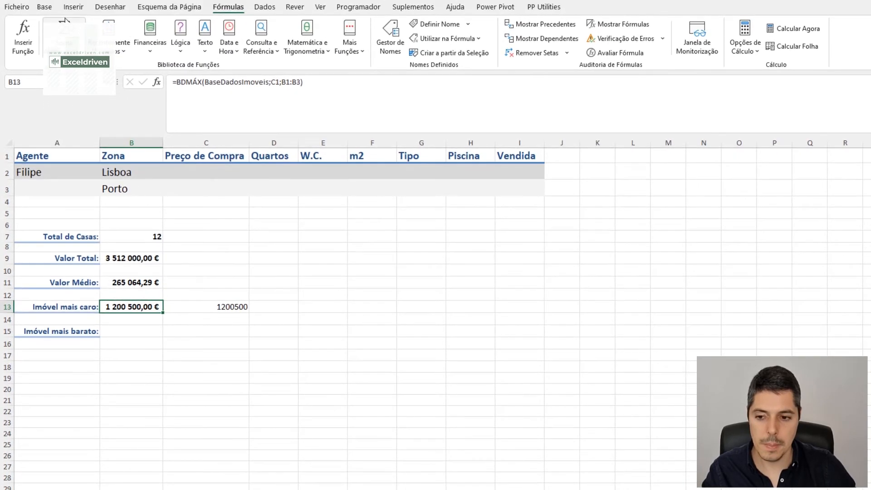
left_click(44, 6)
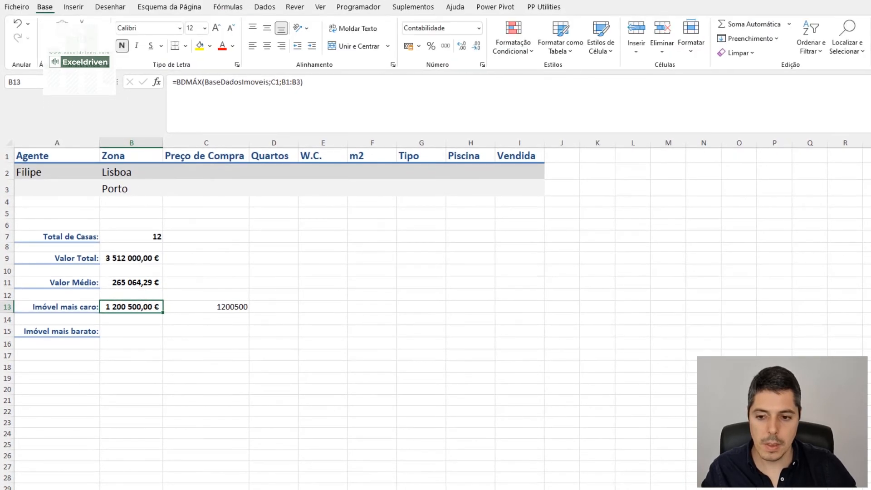
left_click(83, 52)
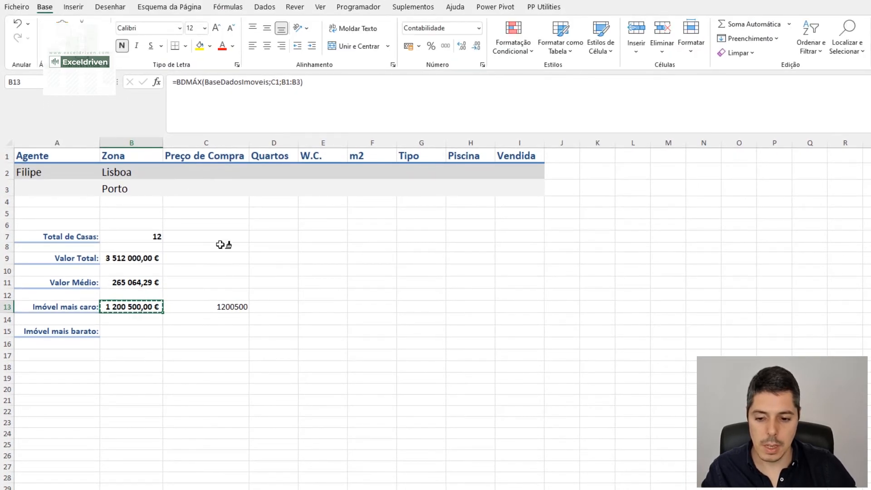
left_click(236, 307)
left_click(272, 308)
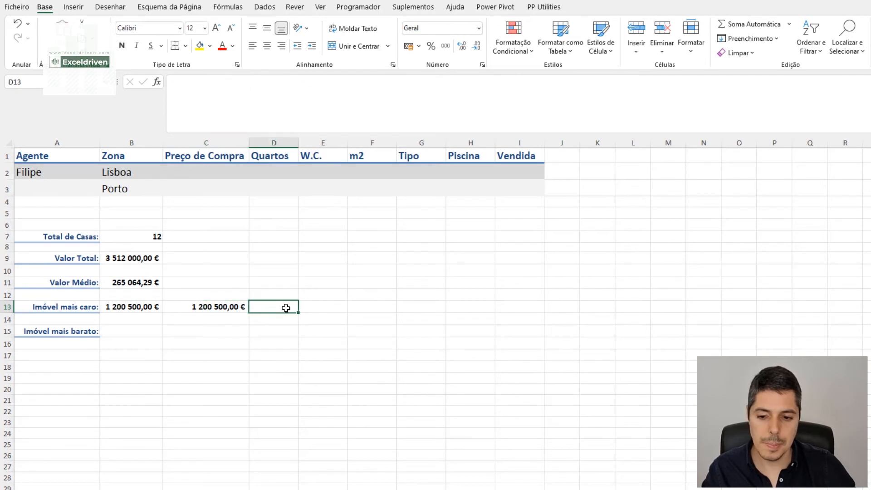
Copy the text of the MÁXIMO.SE.S formula from C13 and paste it into D13
key("Left")
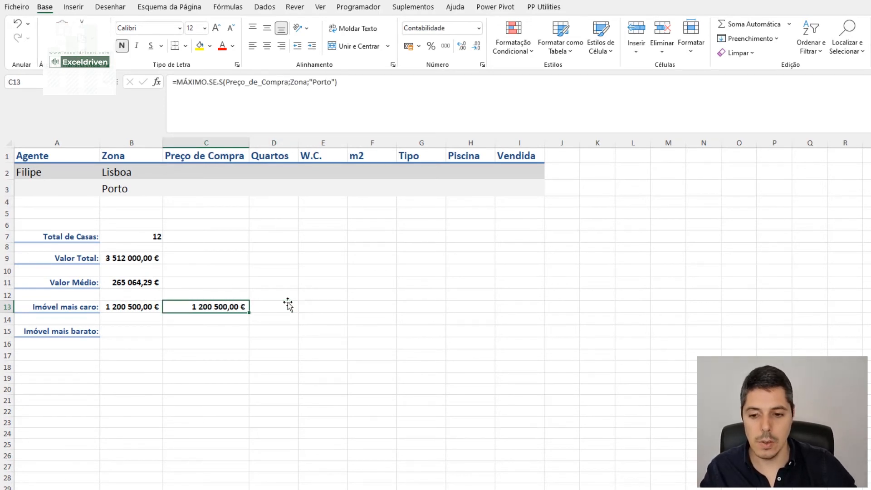
left_click_drag(379, 84, 173, 85)
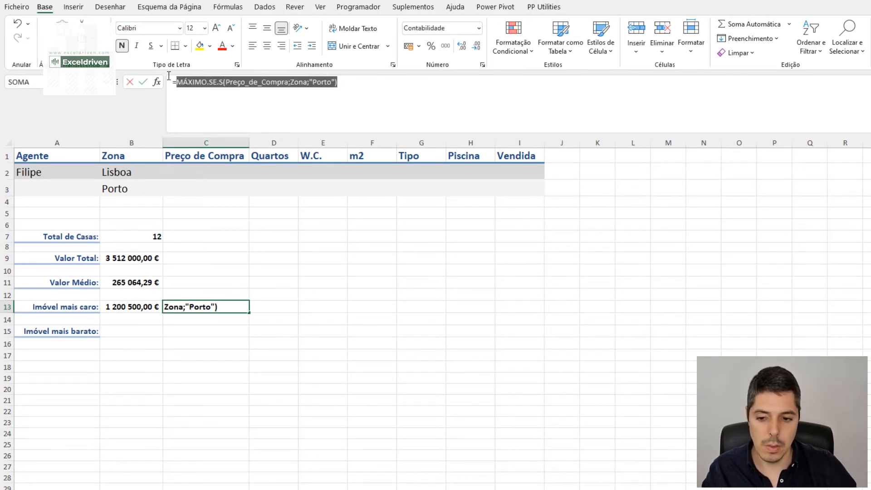
key("ctrl+c")
key("Escape")
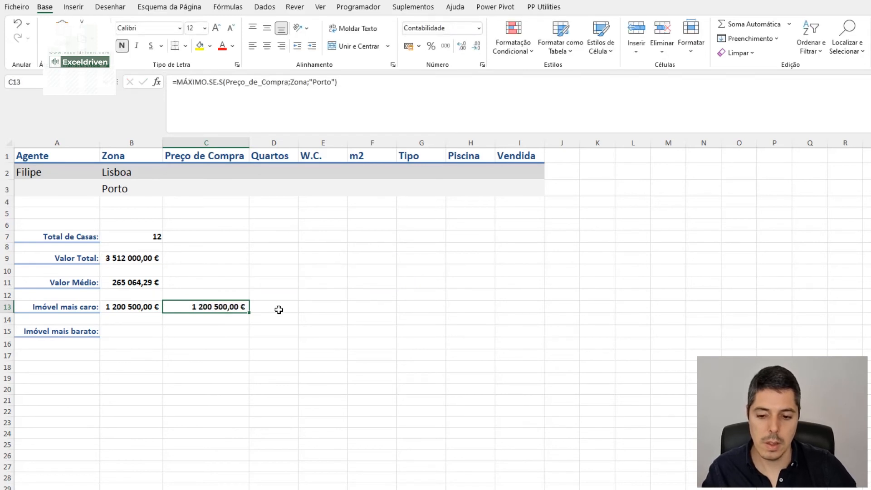
left_click(278, 308)
left_click(237, 91)
key("ctrl+v")
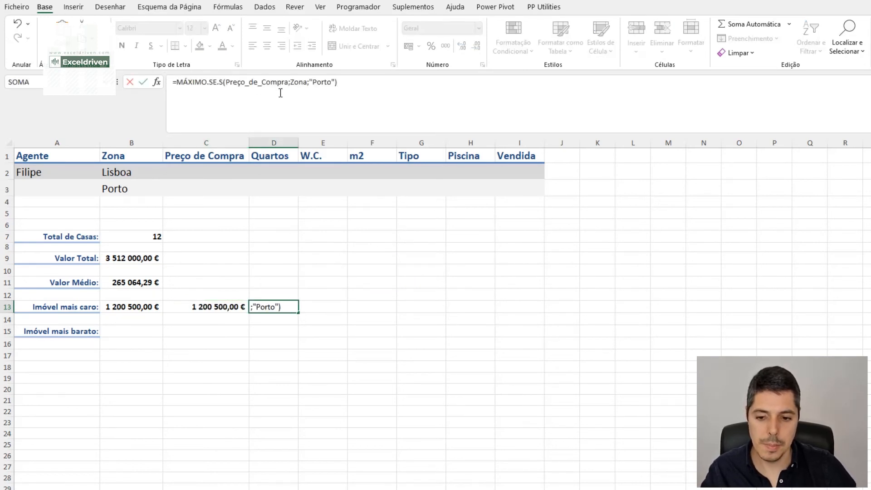
Replace the "Porto" criterion with "Lisboa" in the pasted MÁXIMO.SE.S formula and enter it in D13
double_click(323, 87)
key("Left")
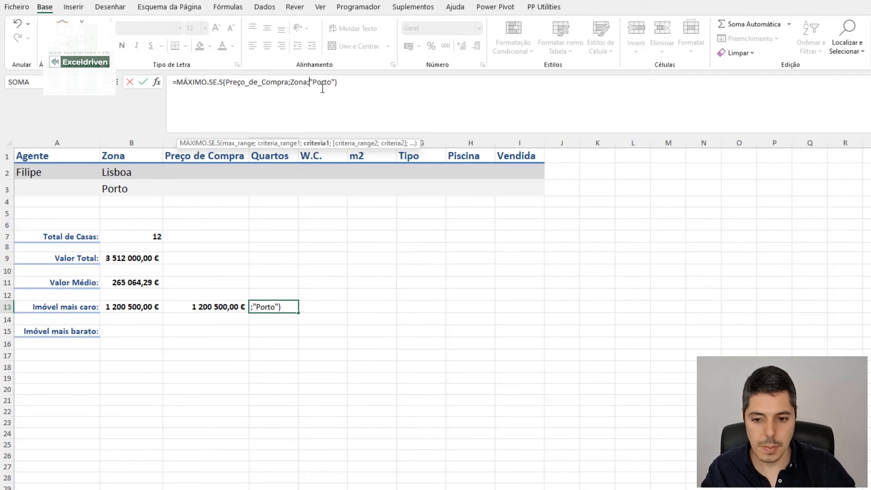
key("shift+Right")
key("shift+Right")
key("shift+Right")
key("shift+Right")
key("shift+Right")
key("shift+Right")
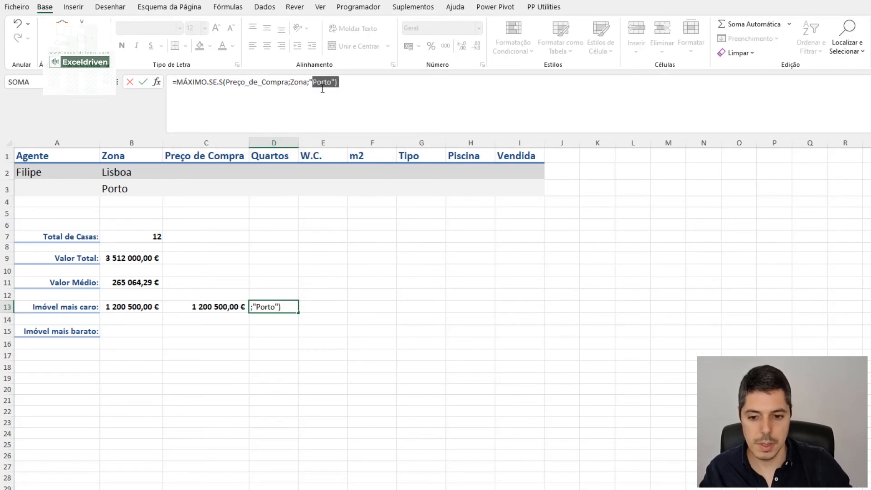
key("shift+Left")
key("shift+Left")
type("Lisboa")
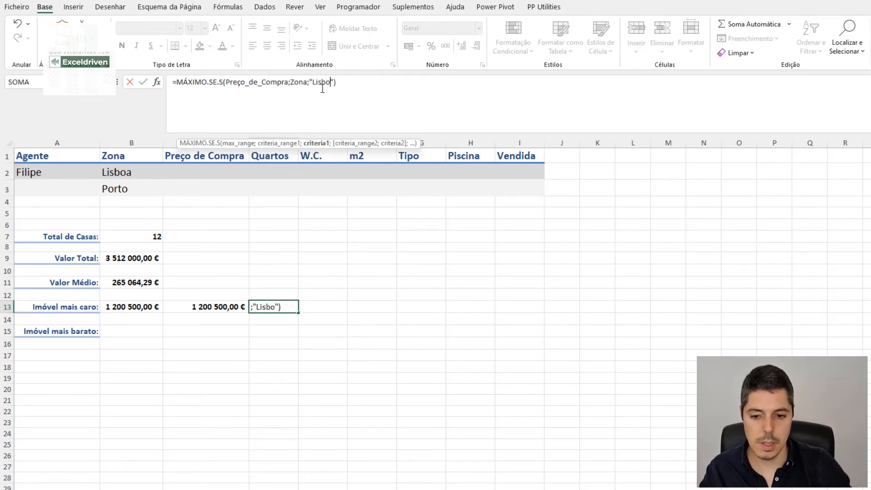
key("Return")
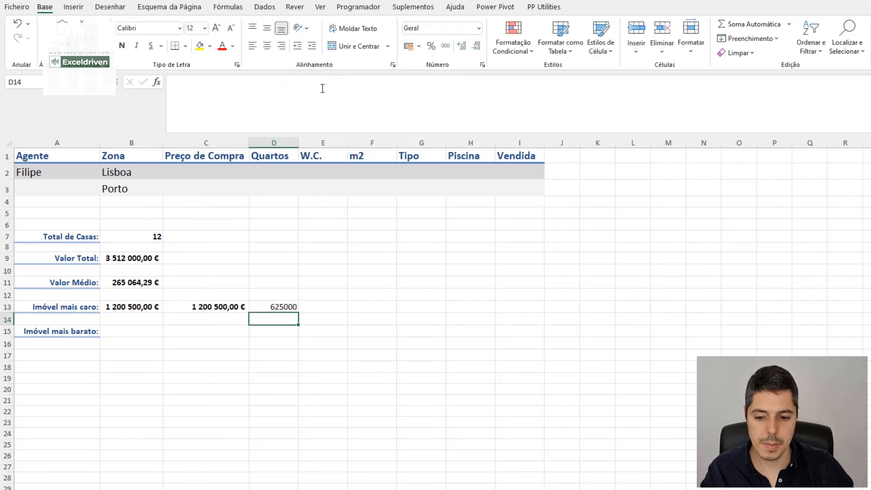
Copy the formatting of C13 onto D13 and autofit the width of column D
left_click(214, 307)
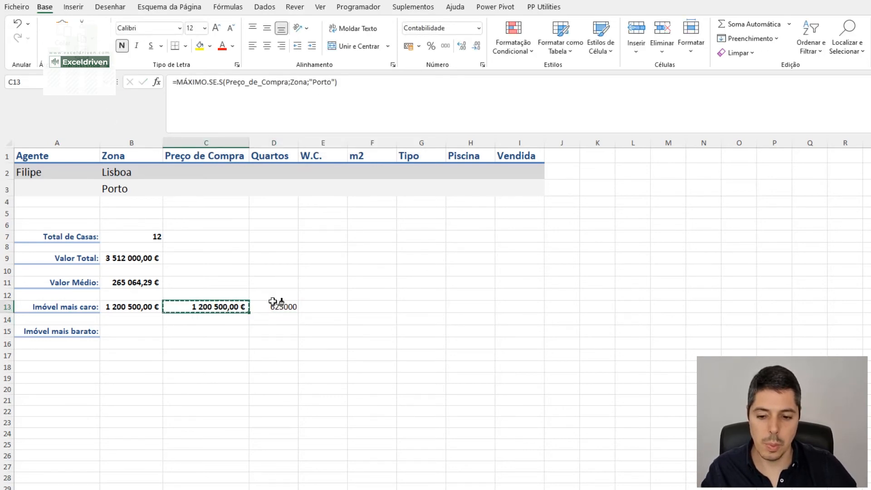
left_click(290, 309)
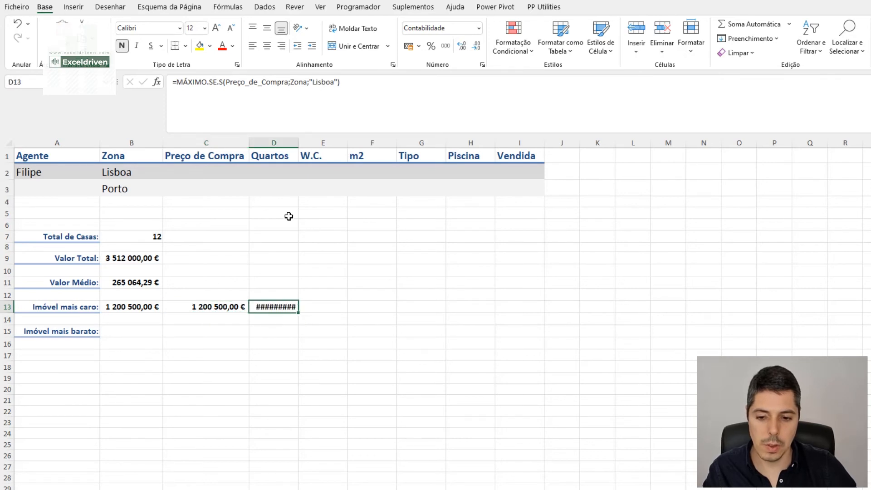
double_click(298, 143)
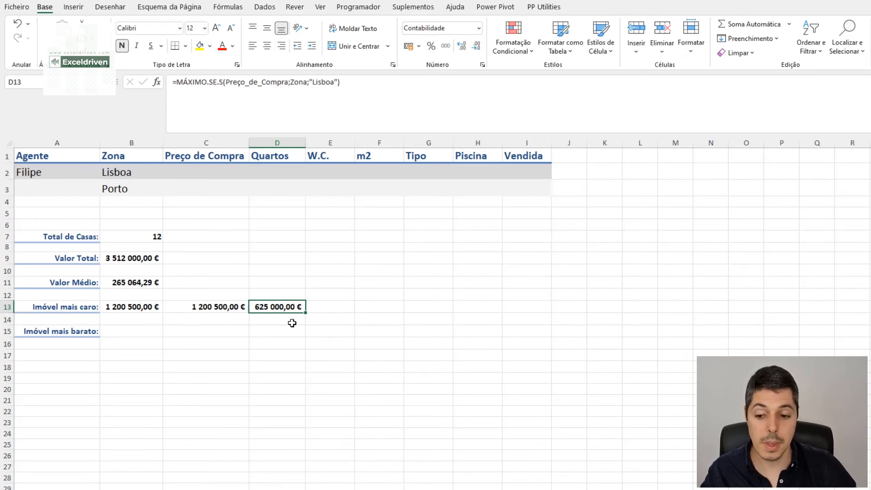
Enter =MÁXIMO(C13:D13) in E13 to get the larger of the two zone maximums, and autofit column E
left_click(332, 309)
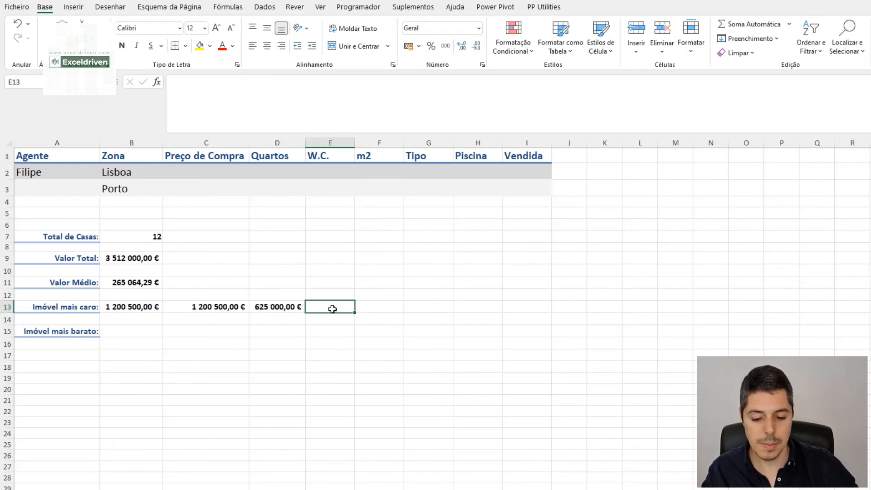
type("=M")
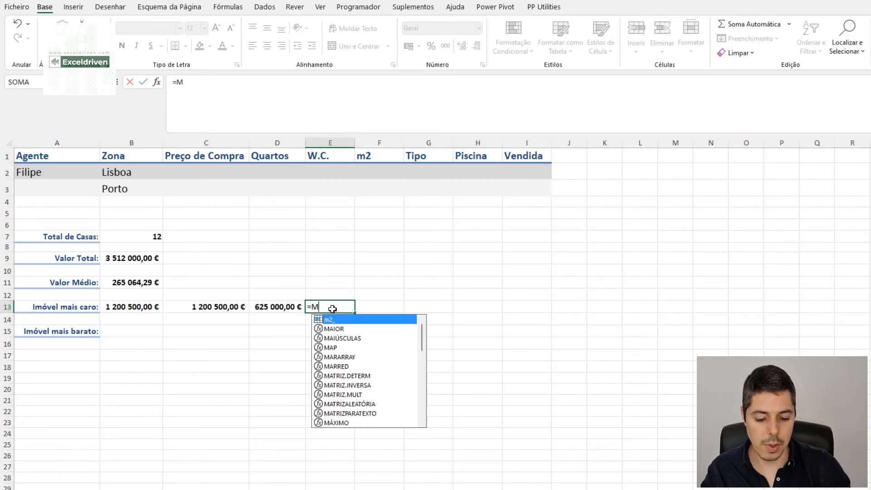
type("Á")
key("Tab")
key("Left")
key("Left")
key("Left")
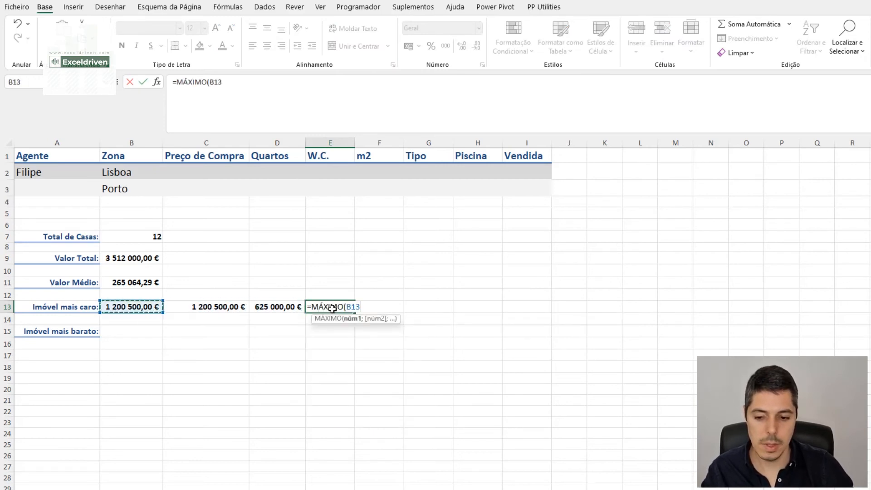
key("Right")
key("shift+Right")
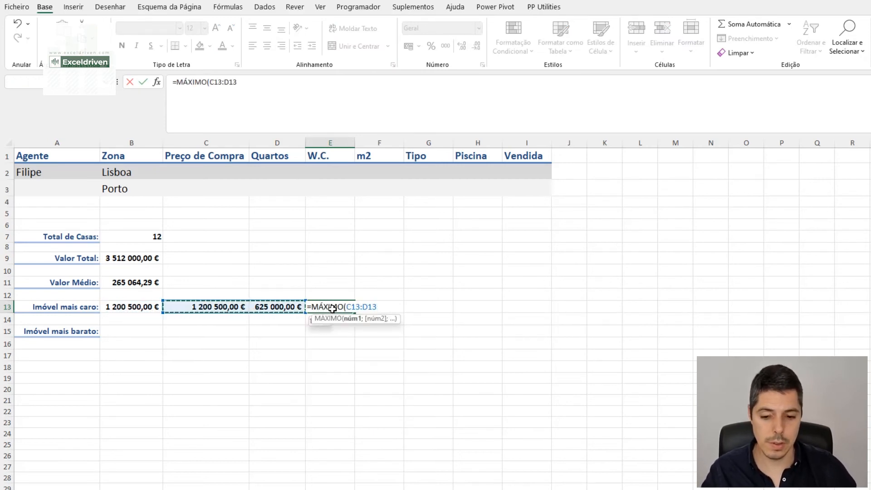
type(")")
key("Return")
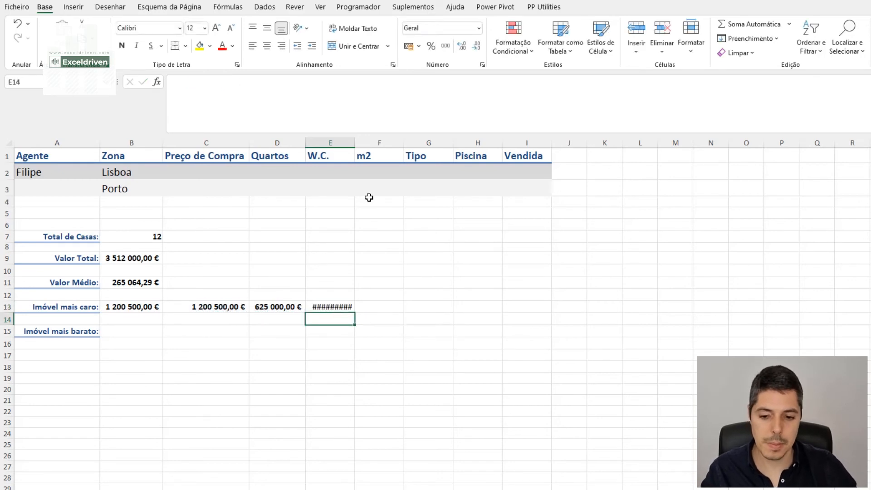
double_click(354, 140)
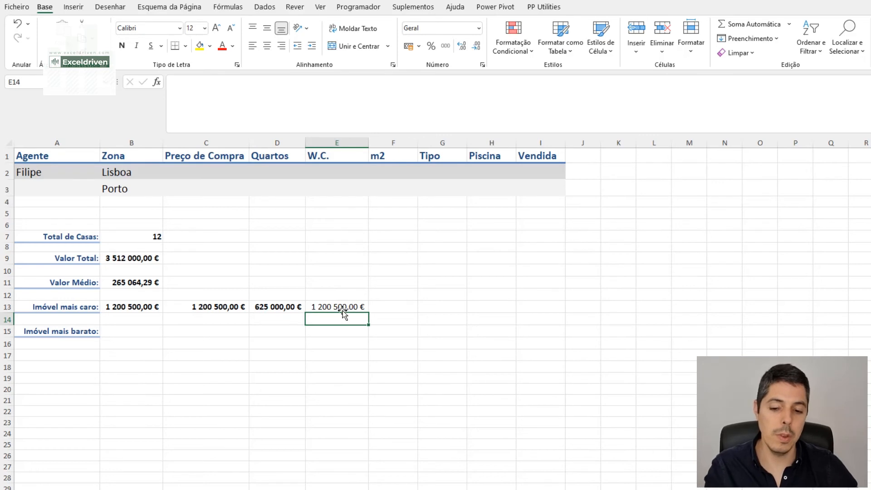
Change the second Zona criterion in B3 to Faro for the BDMÁX formula in B13
left_click(124, 309)
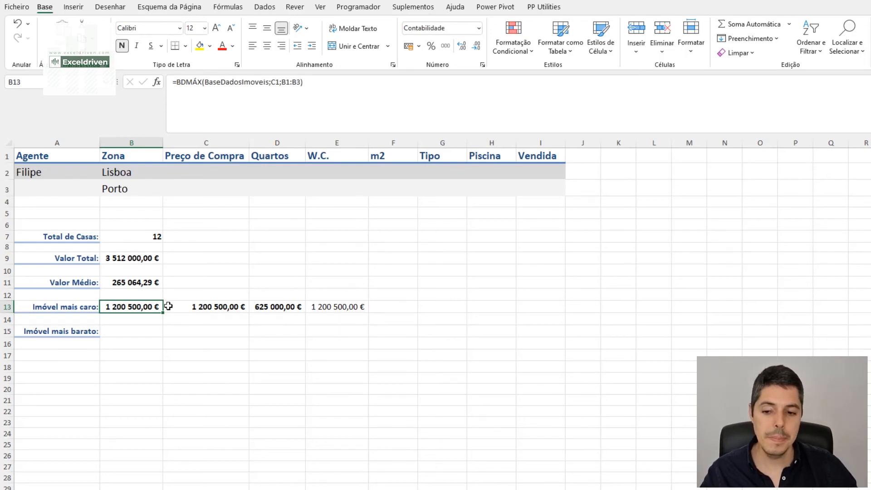
left_click(138, 184)
type("Faro")
key("Return")
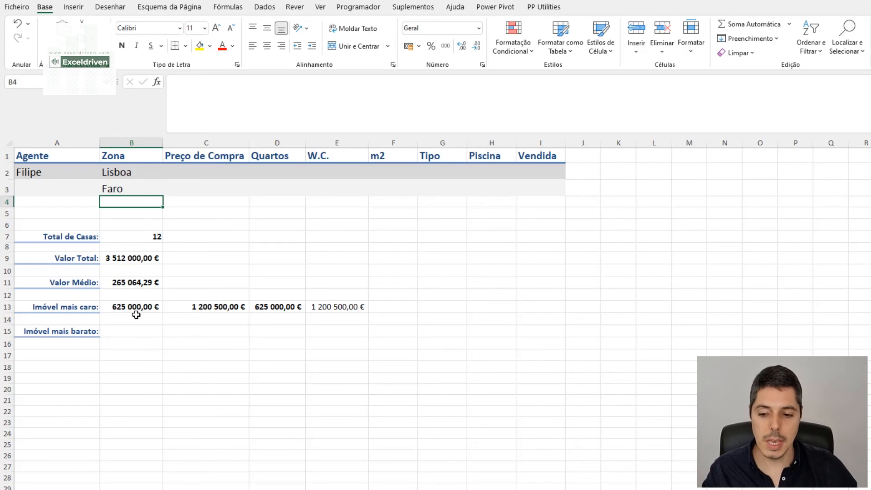
Replace the "Porto" criterion with "Faro" in the MÁXIMO.SE.S formula in C13
left_click(204, 306)
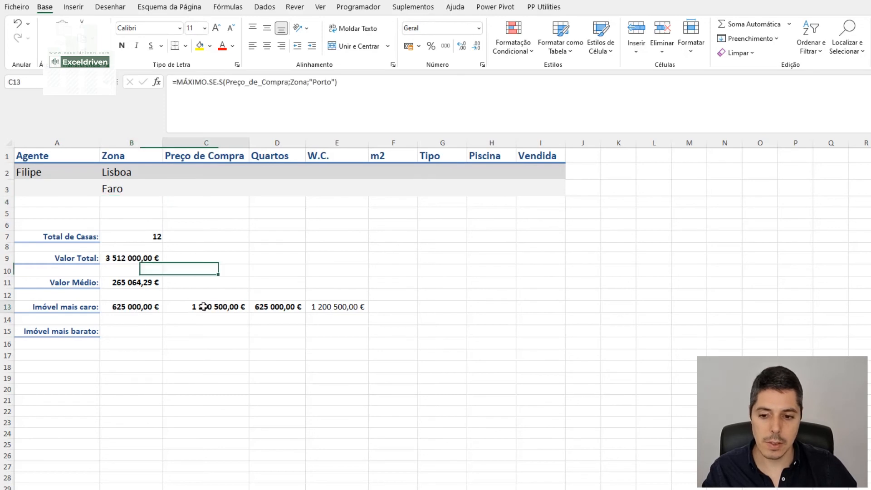
left_click(319, 82)
double_click(316, 82)
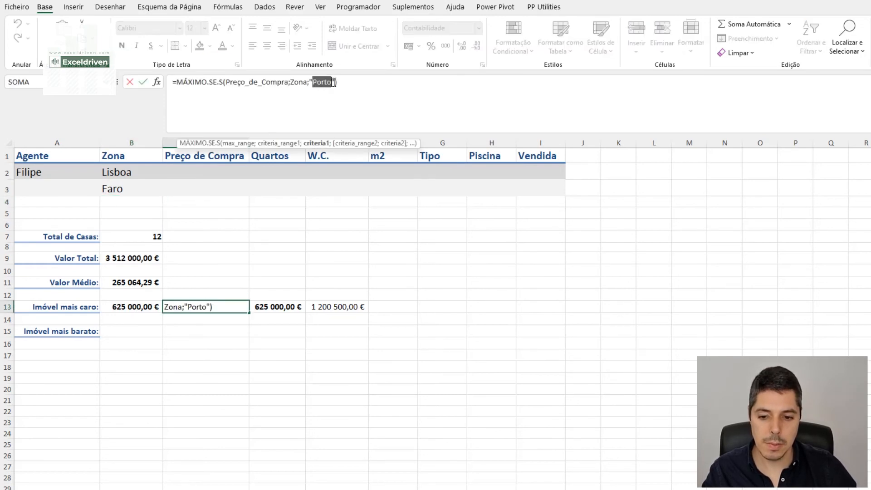
type("Faro")
key("Return")
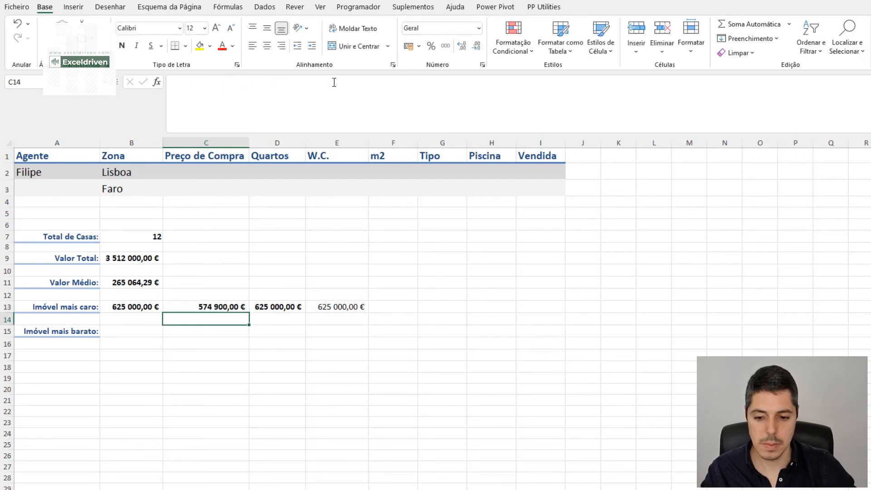
Compare the separate MÁXIMO.SE.S results in C13 and D13 with the BDMÁX result in B13
left_click(217, 306)
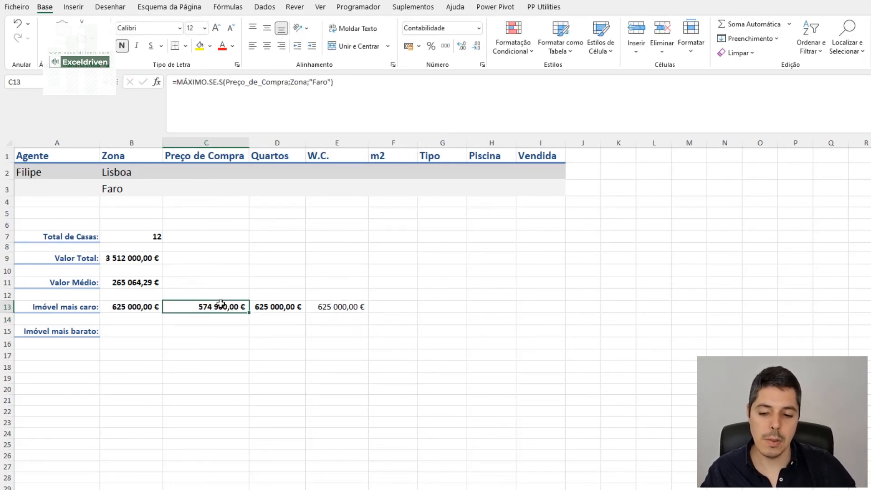
left_click(270, 308)
left_click(223, 308)
left_click(261, 307)
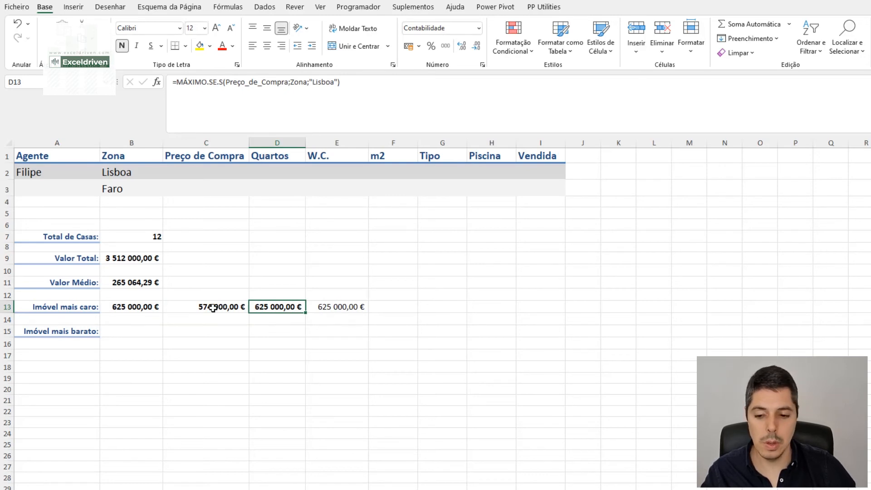
left_click(133, 307)
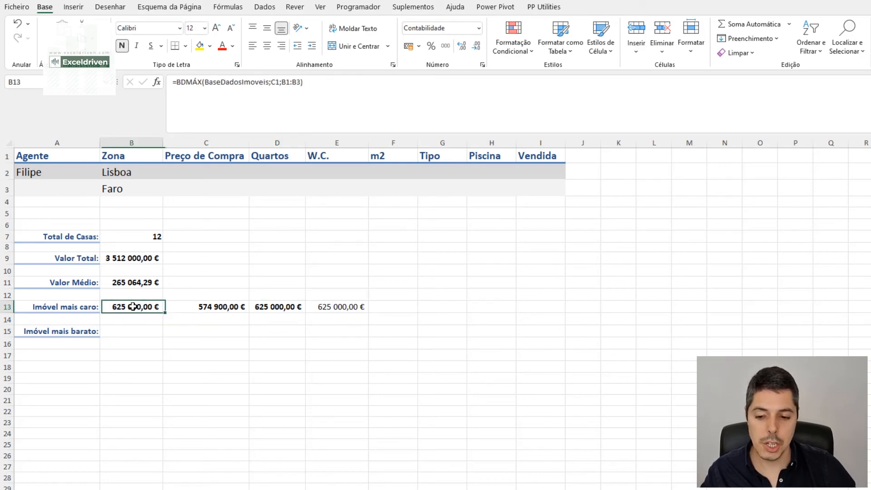
Review the formulas in E13, B11 and B13, examining the criteria ranges used by BDMÉDIA and BDMÁX
left_click(334, 308)
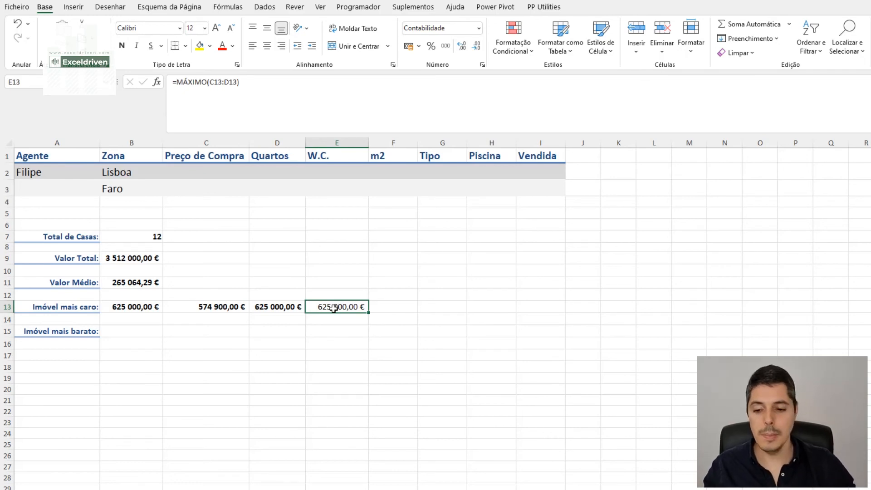
left_click(129, 328)
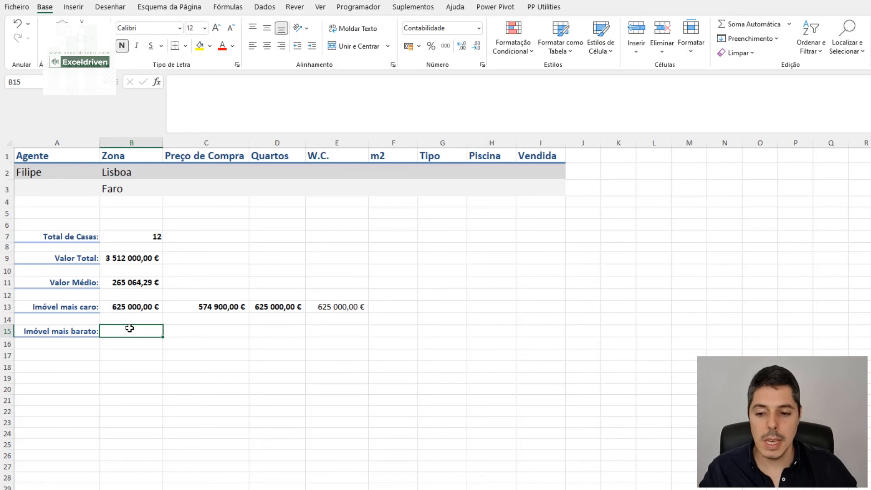
left_click(133, 282)
left_click(291, 82)
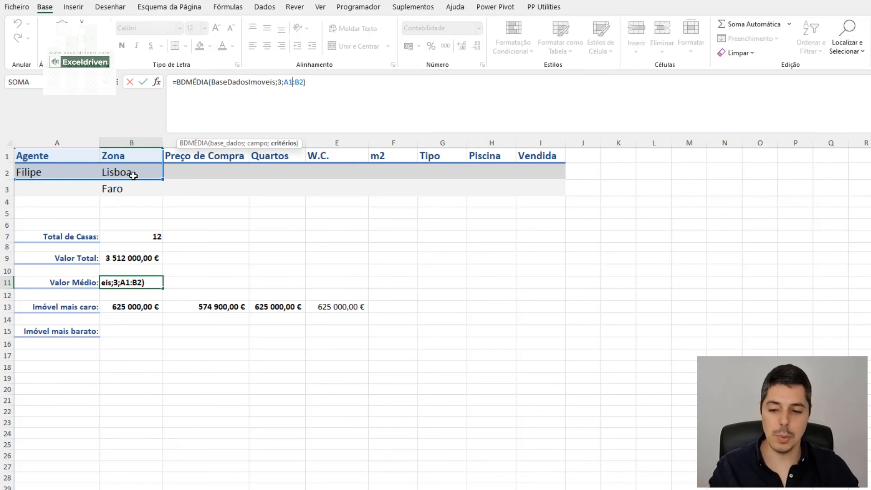
key("Escape")
left_click(121, 305)
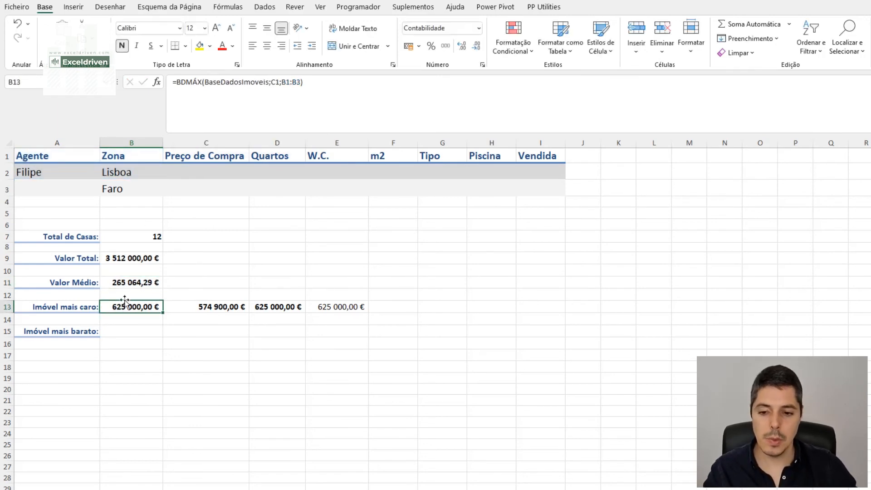
left_click(288, 83)
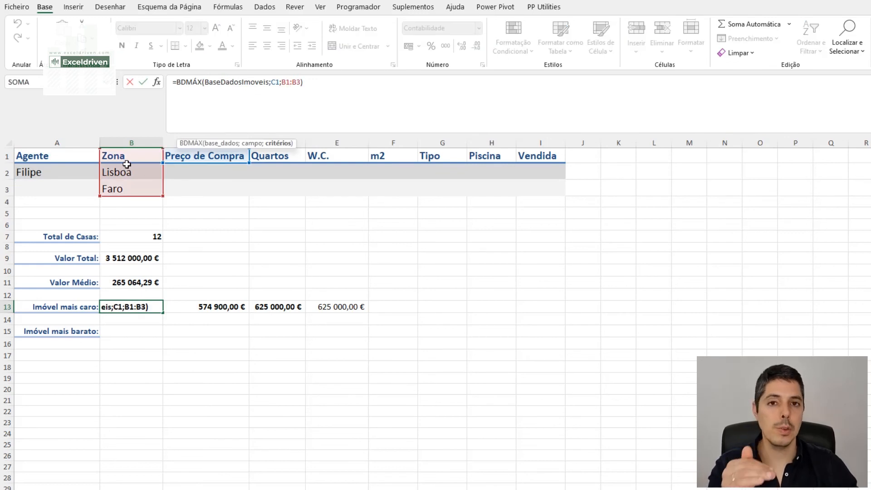
key("Escape")
left_click(146, 331)
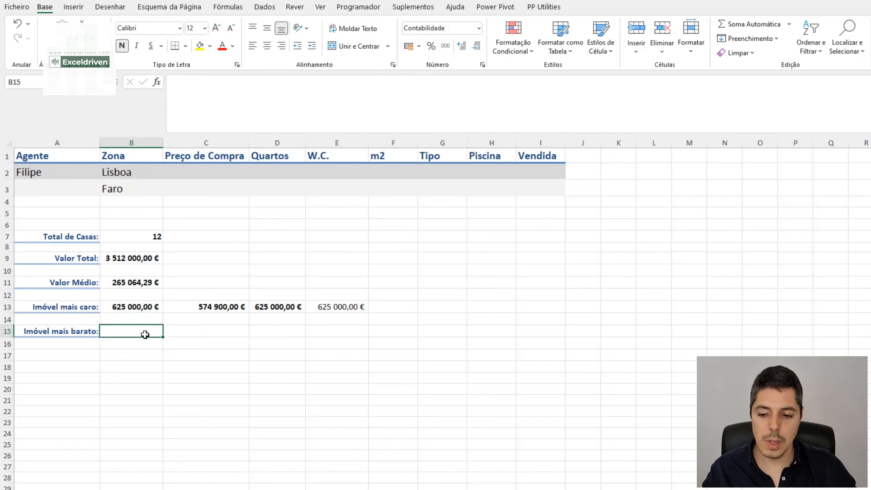
Set the Piscina criterion in H2 to SIM and the second Zona criterion in B3 to Porto
left_click(482, 171)
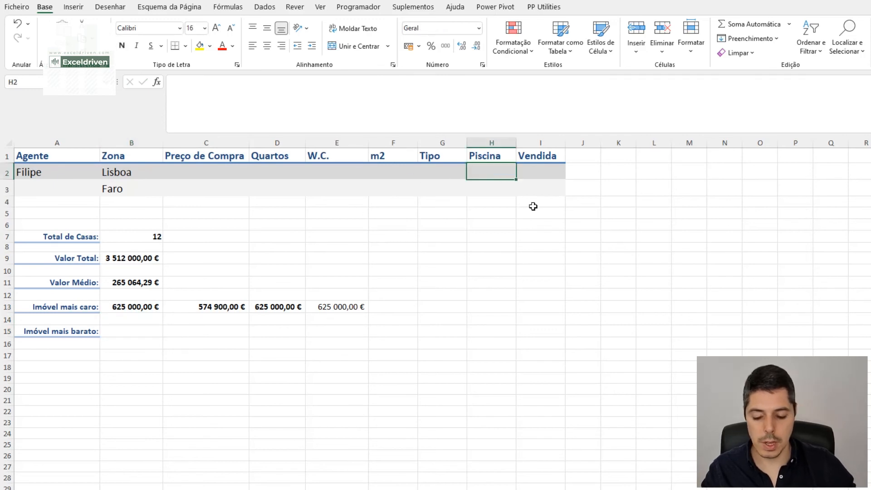
type("SIM")
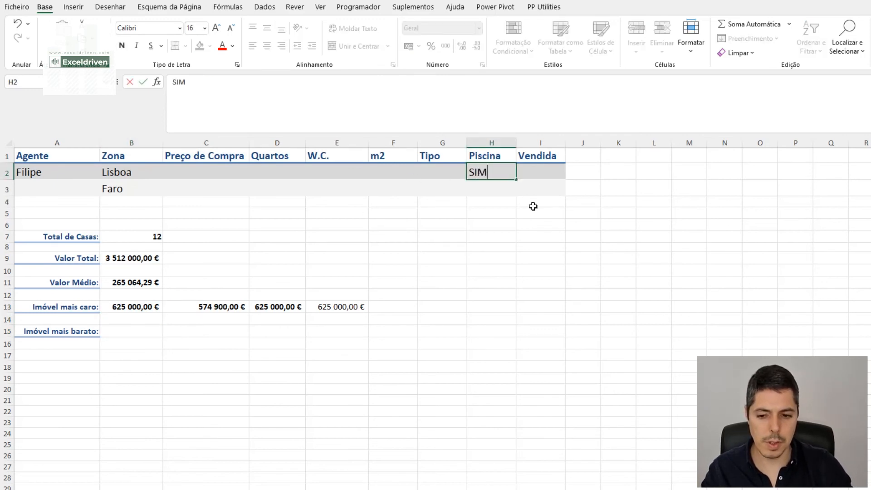
left_click(131, 189)
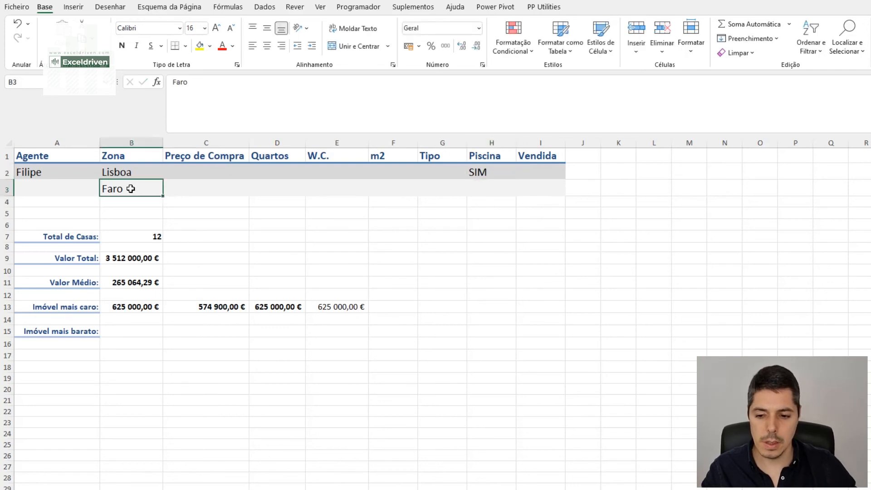
type("Porto")
key("Return")
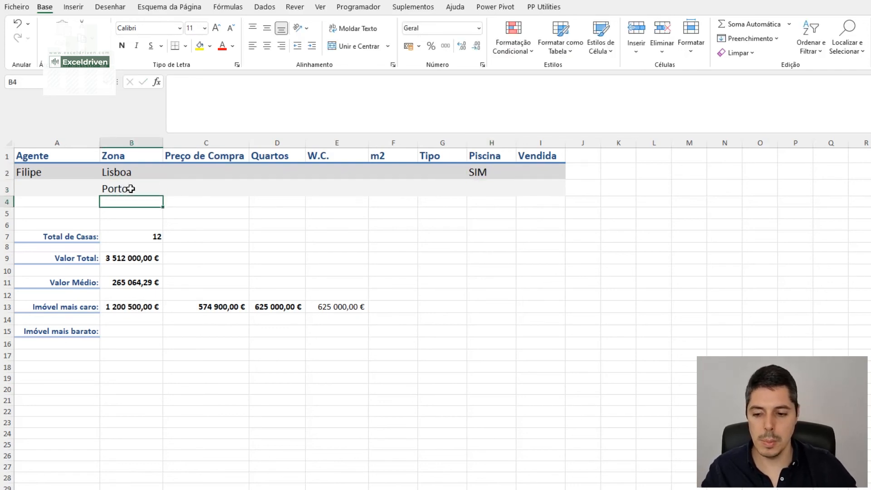
Start a BDMÍN formula in B15 for the cheapest property, with BaseDadosImoveis as its database argument
left_click(132, 335)
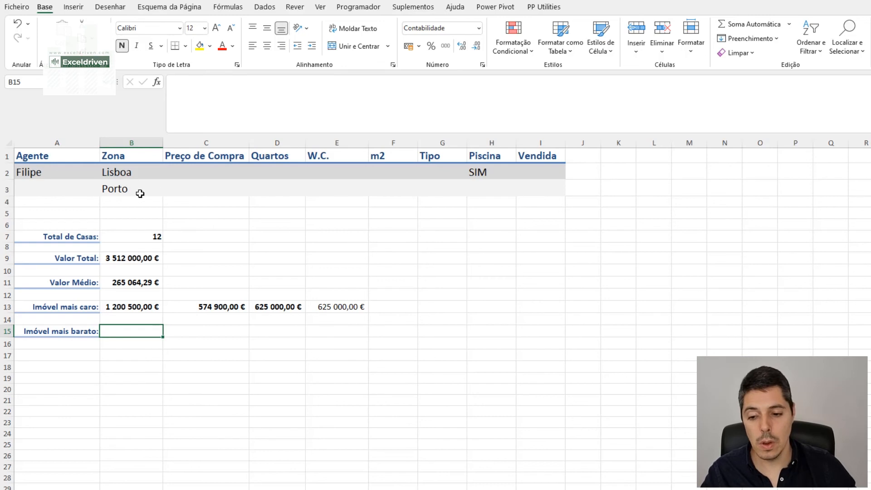
type("=")
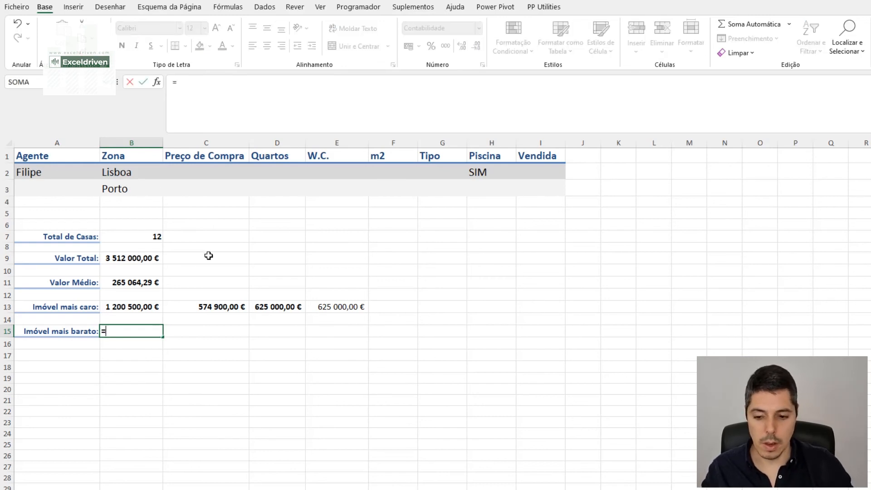
type("BDMi")
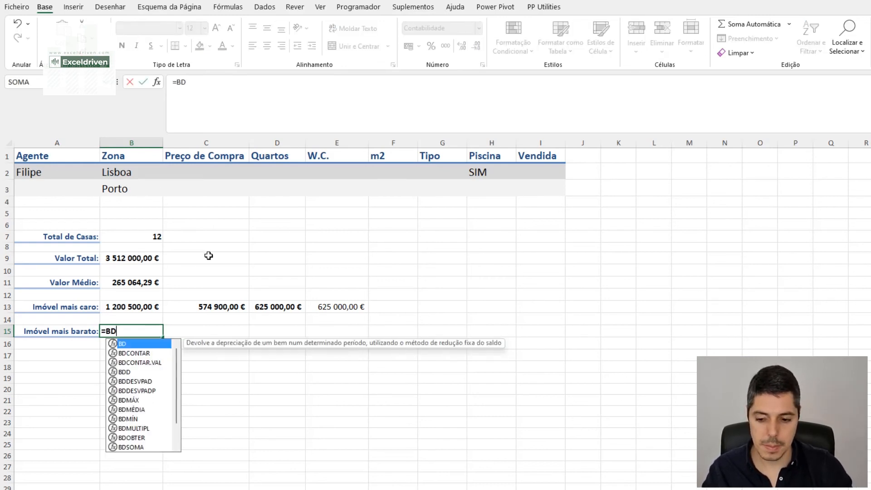
key("Down")
key("Down")
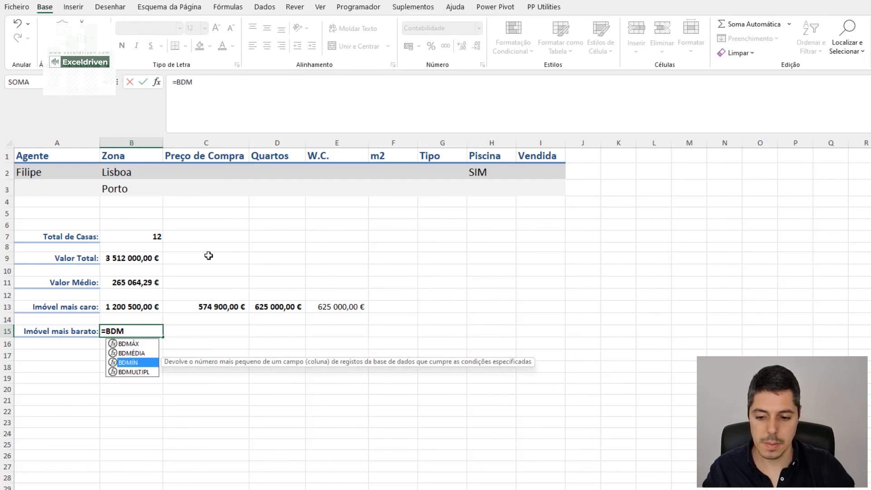
key("Tab")
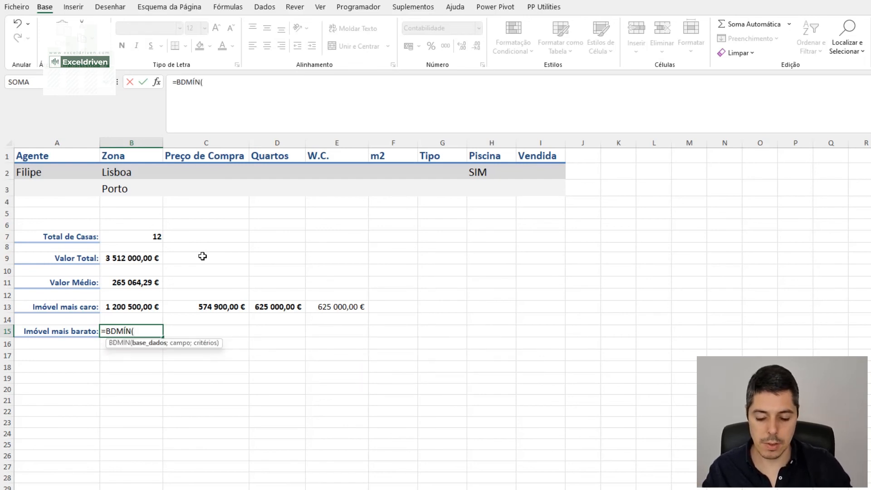
type("BaseDadosImoveis")
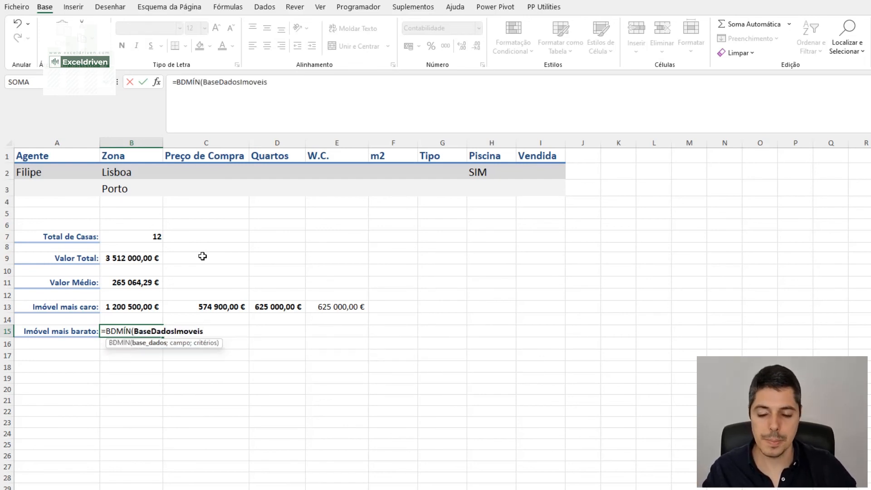
type(";")
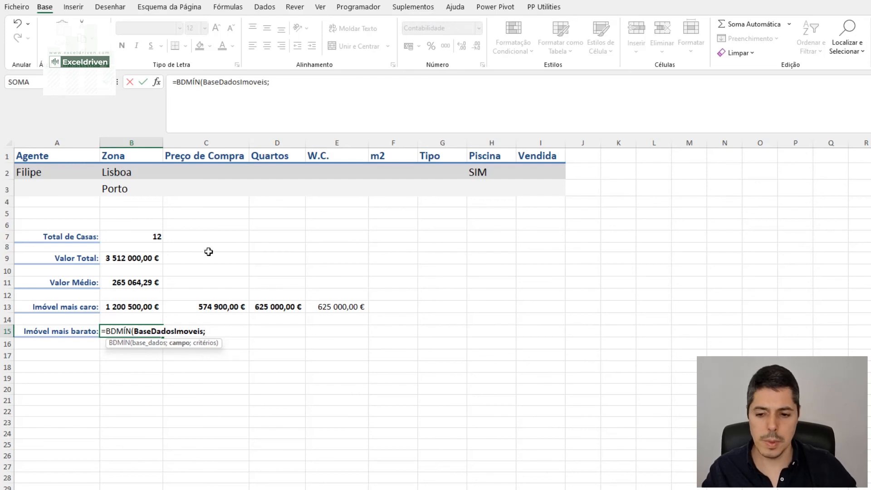
Complete the BDMÍN formula in B15 with C1 as the field and A2:I3 as the criteria range
left_click(234, 158)
type(";")
left_click_drag(53, 172, 531, 197)
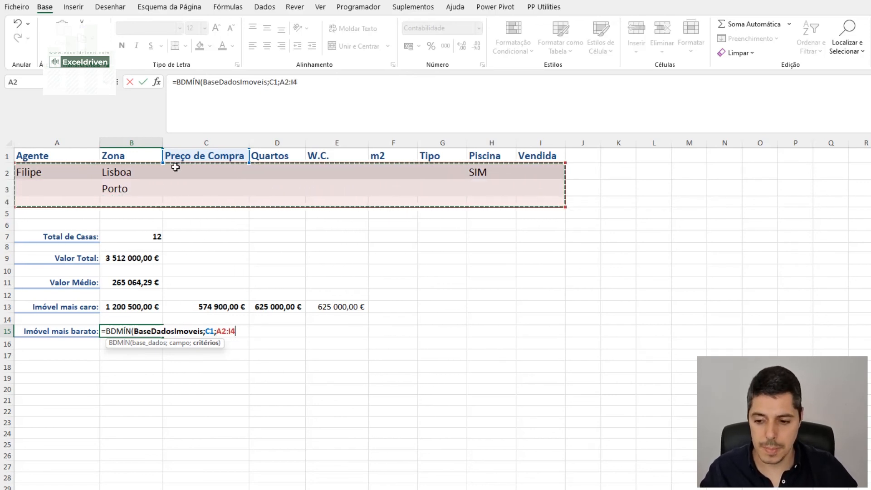
left_click_drag(68, 173, 531, 189)
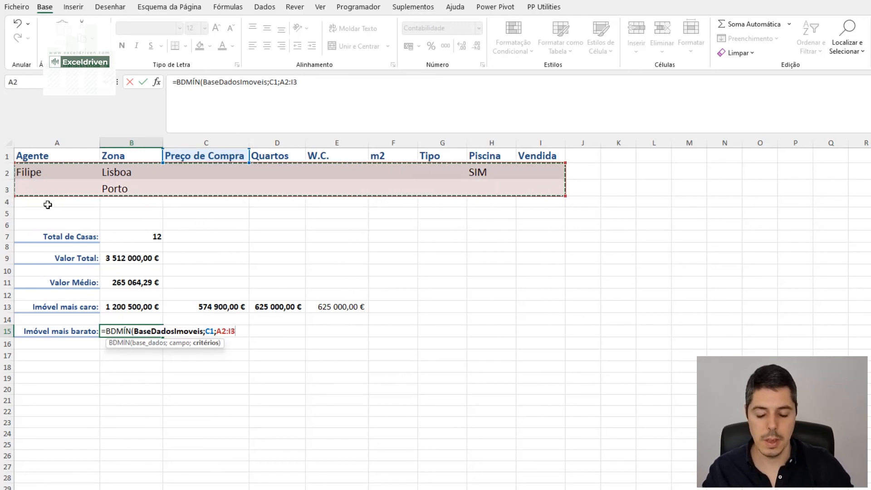
type(")")
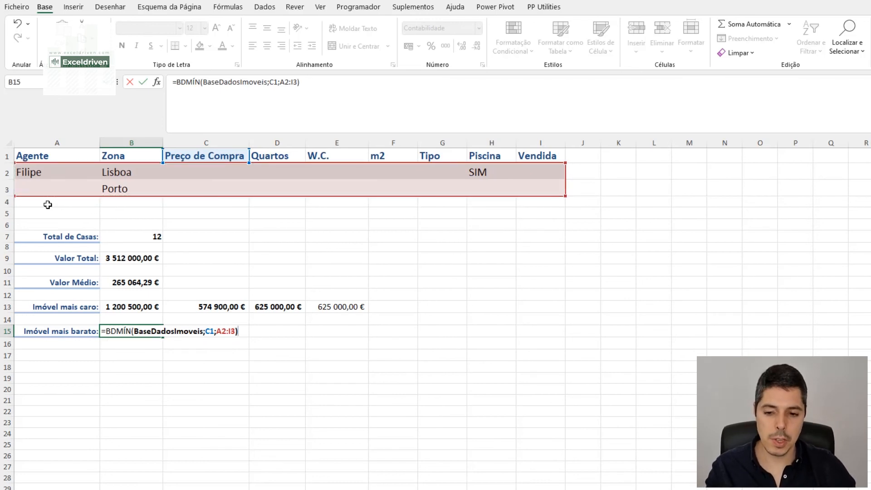
key("Return")
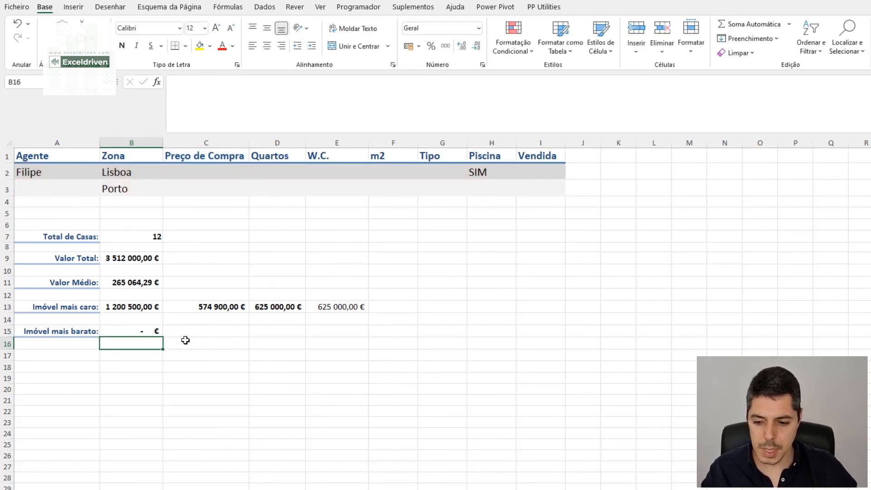
On the property database sheet, filter the Agente column to only the agent given in the report's Agente criterion
left_click(142, 332)
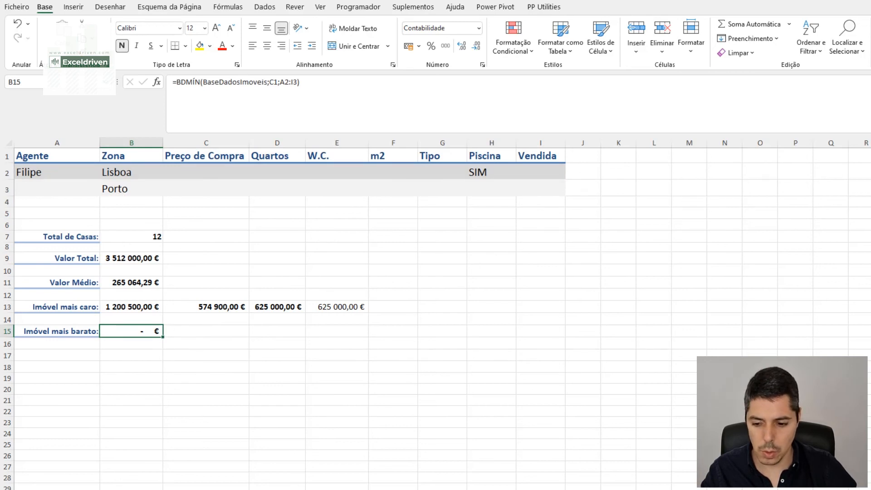
key("ctrl+Page_Up")
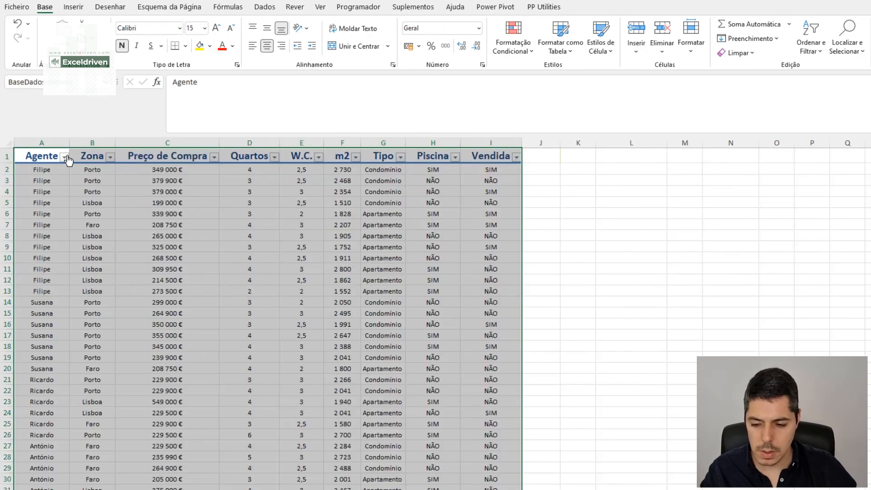
key("ctrl+Page_Down")
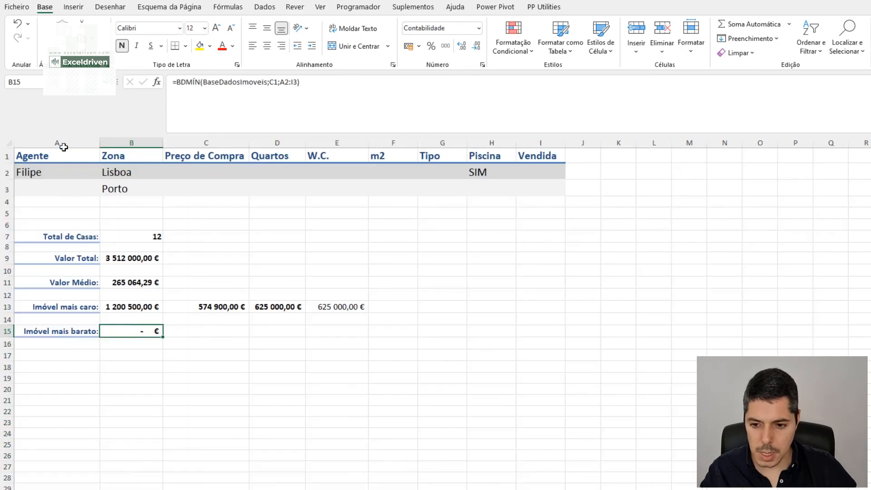
left_click(282, 81)
key("Escape")
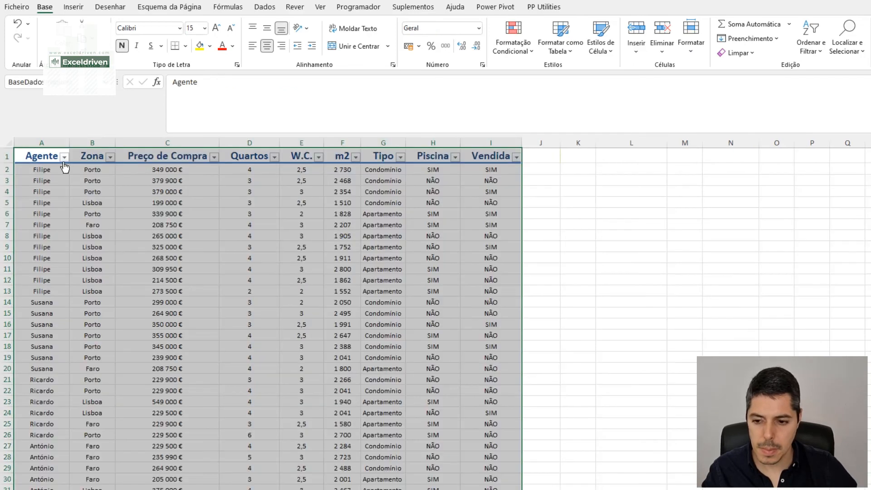
left_click(64, 157)
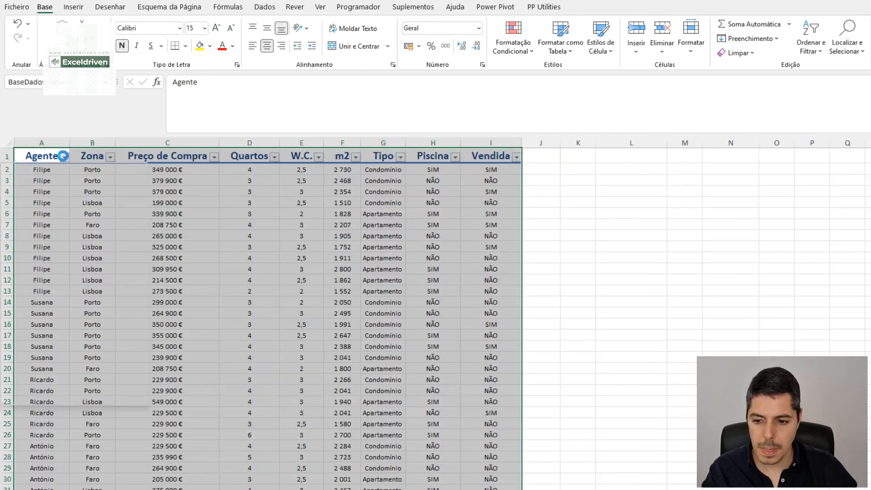
left_click(33, 288)
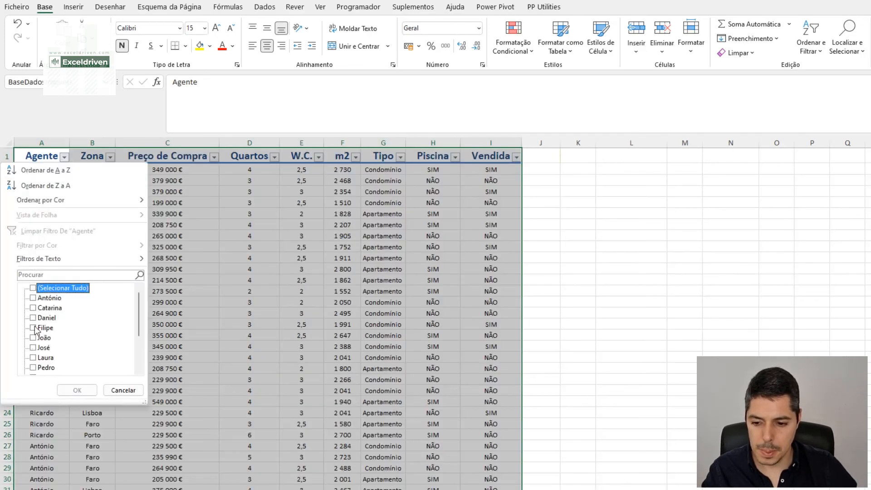
left_click(34, 328)
left_click(78, 390)
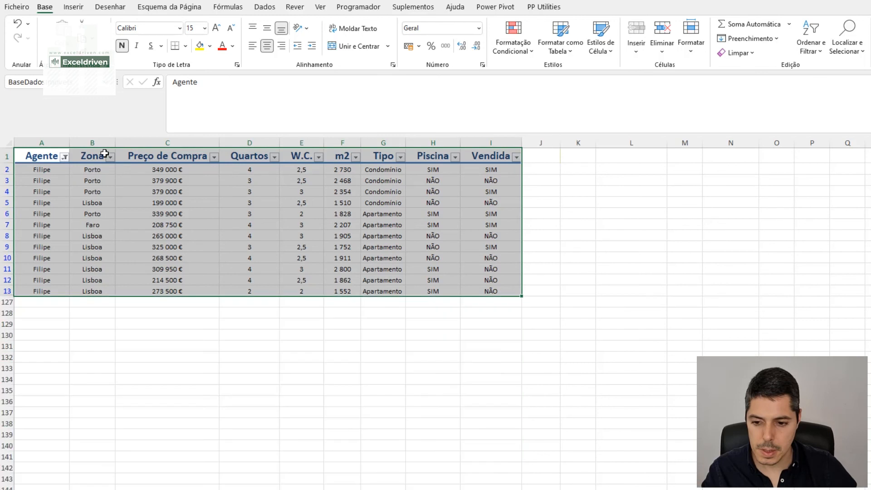
Filter the database's Zona column to show only Lisboa and Porto
left_click(110, 157)
left_click(33, 288)
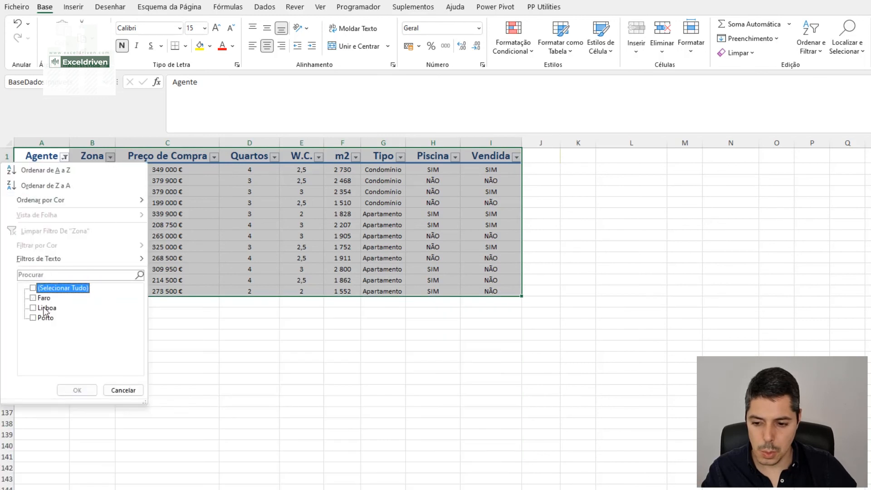
left_click(43, 308)
left_click(42, 318)
left_click(78, 391)
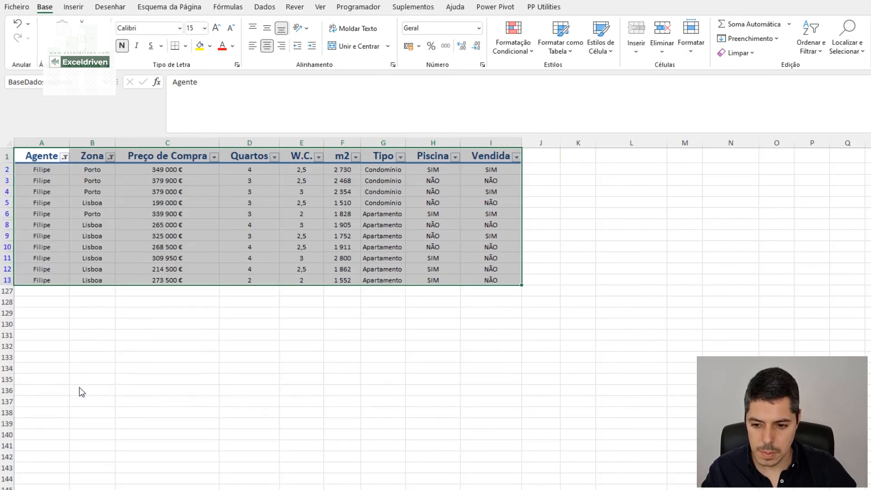
Filter the database's Piscina column to show only SIM
left_click(455, 157)
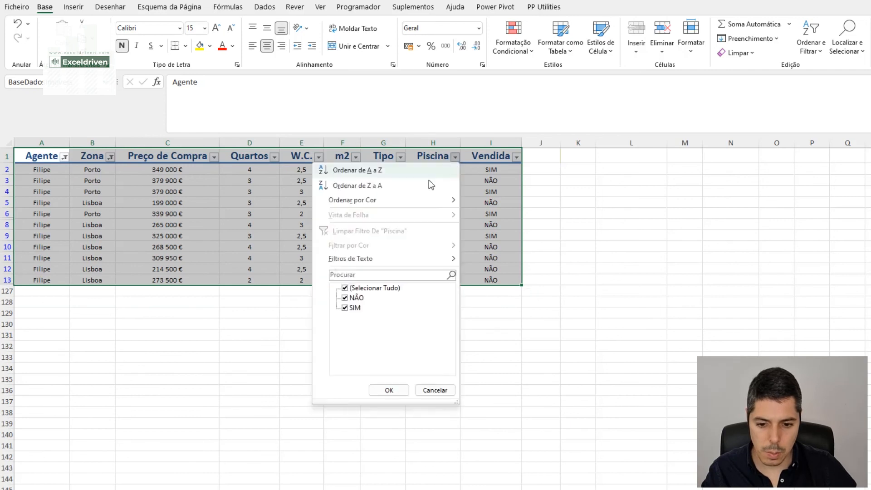
left_click(344, 289)
left_click(345, 308)
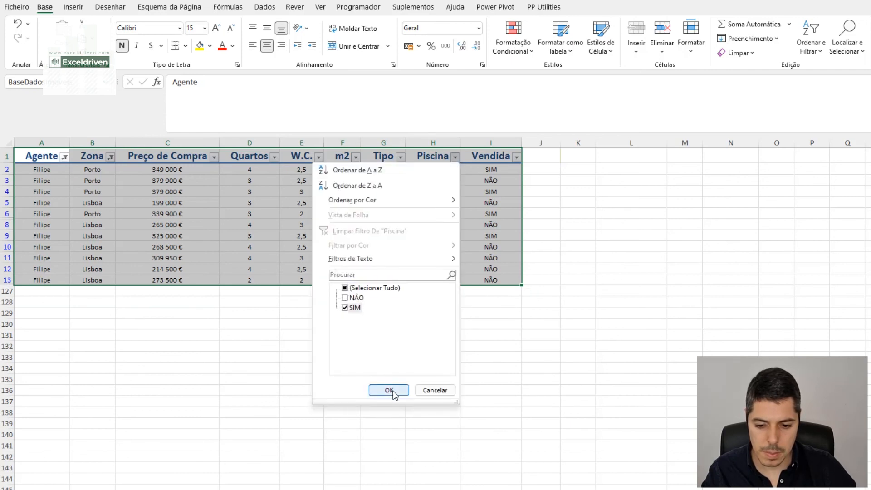
left_click(389, 391)
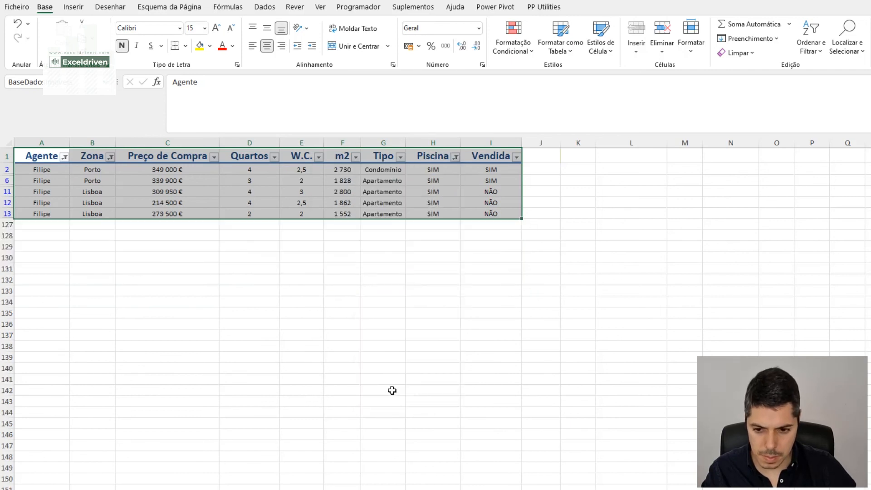
Find the lowest Preço de Compra among the filtered properties and return to the BDMÍN formula on the report sheet
left_click(163, 171)
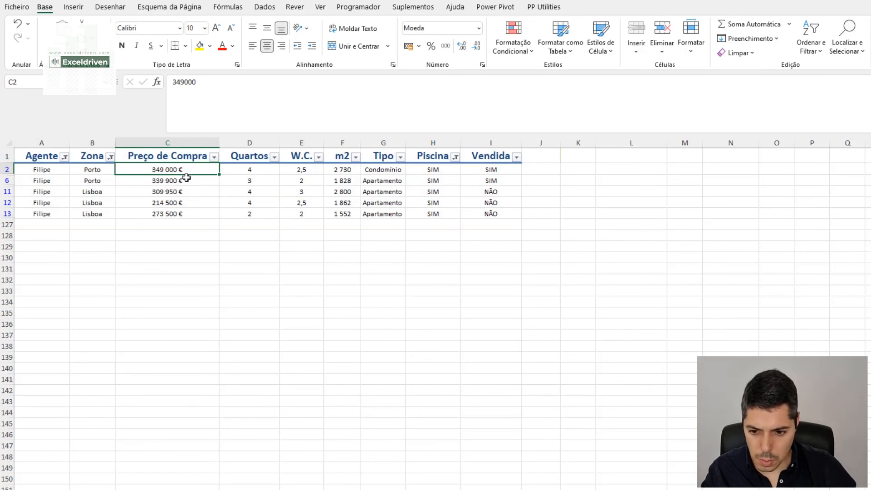
left_click(182, 205)
key("ctrl+Page_Down")
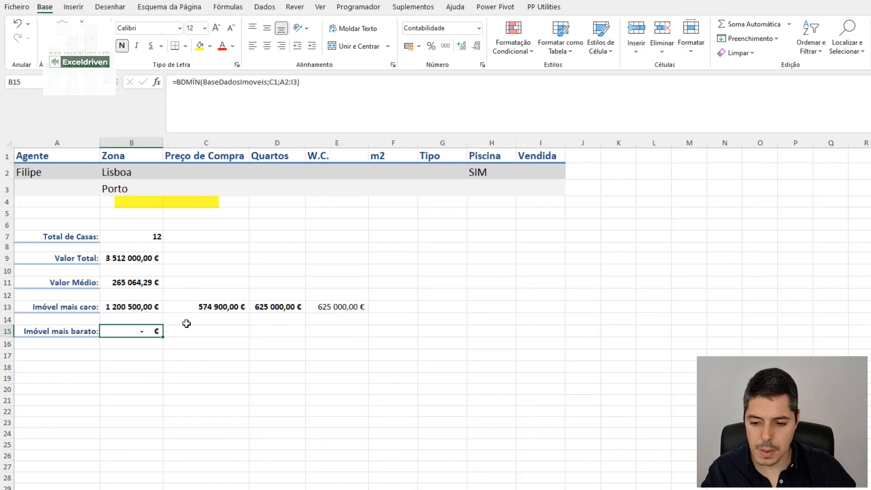
Extend the criteria range of the Imóvel mais barato BDMÍN formula in B15 to A1:I3 so it includes the header row
left_click(287, 85)
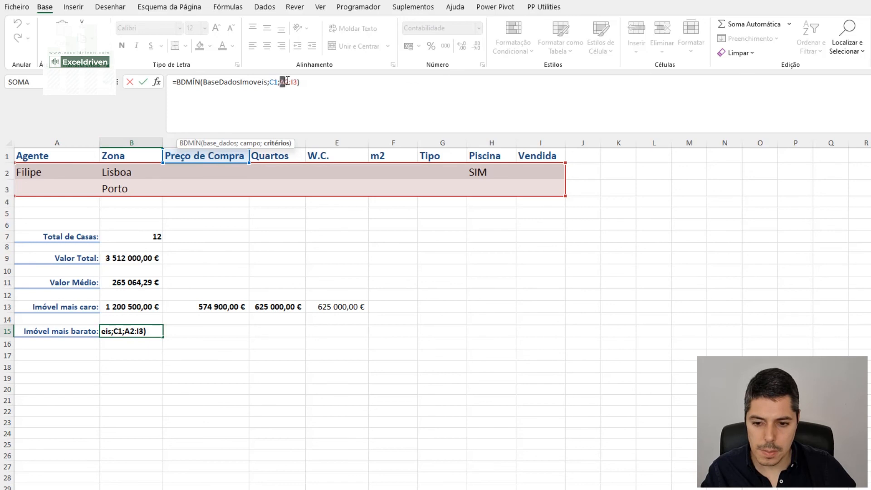
left_click_drag(287, 80, 289, 80)
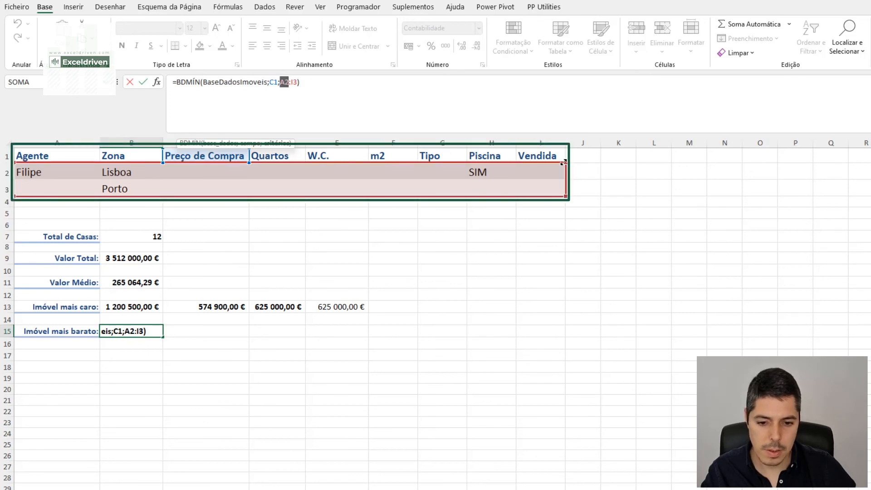
left_click_drag(564, 163, 568, 152)
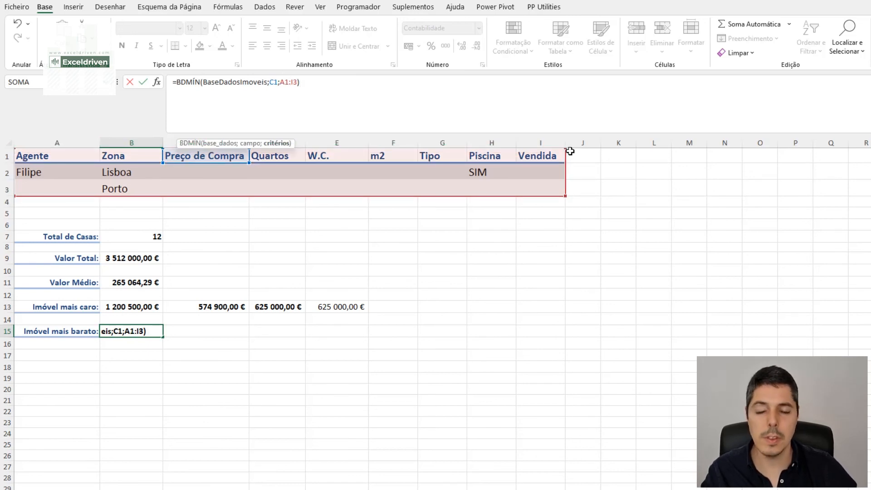
key("Return")
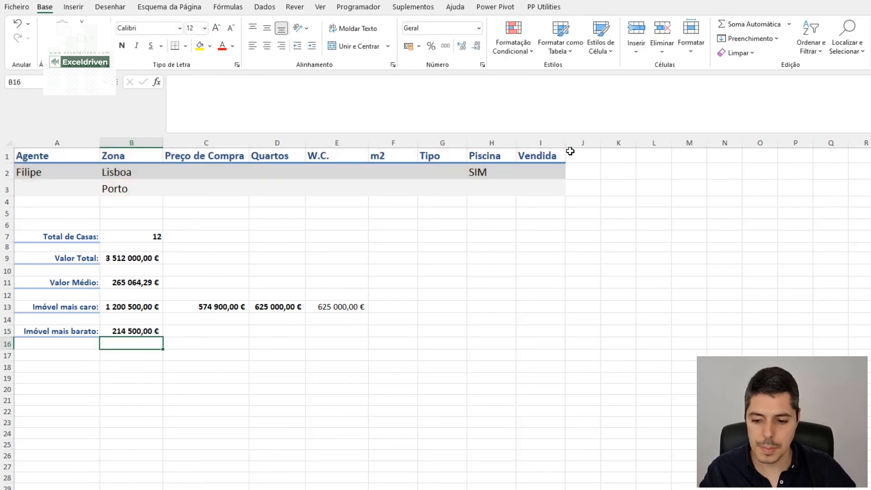
left_click(129, 333)
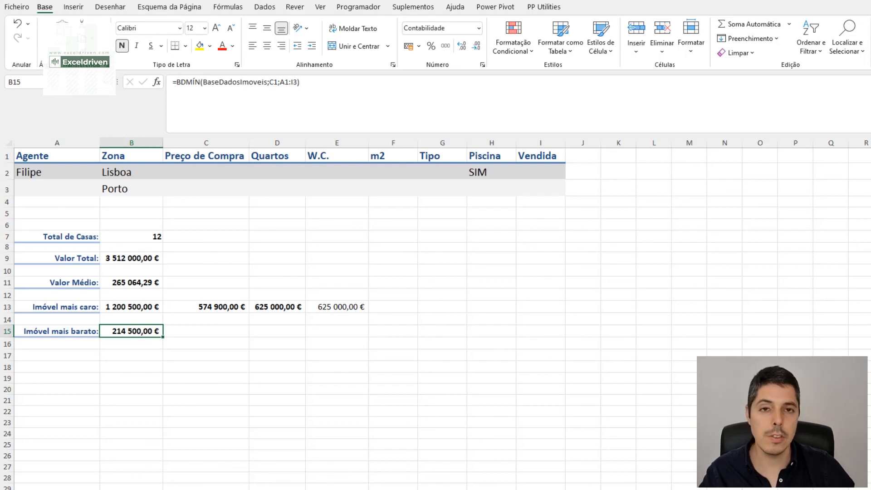
Compare the Imóvel mais barato result with the lowest Preço de Compra in the filtered database, and inspect the BDMÍN formula's criteria range
key("ctrl+Page_Up")
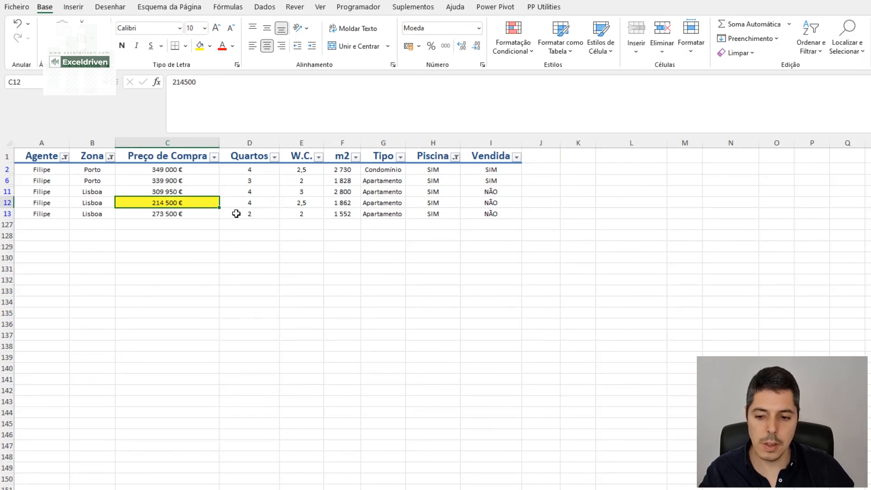
left_click(129, 489)
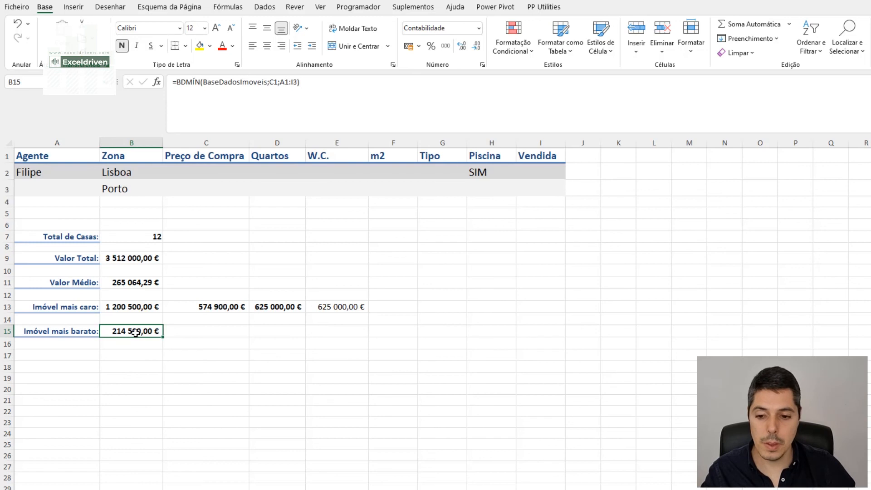
left_click(286, 81)
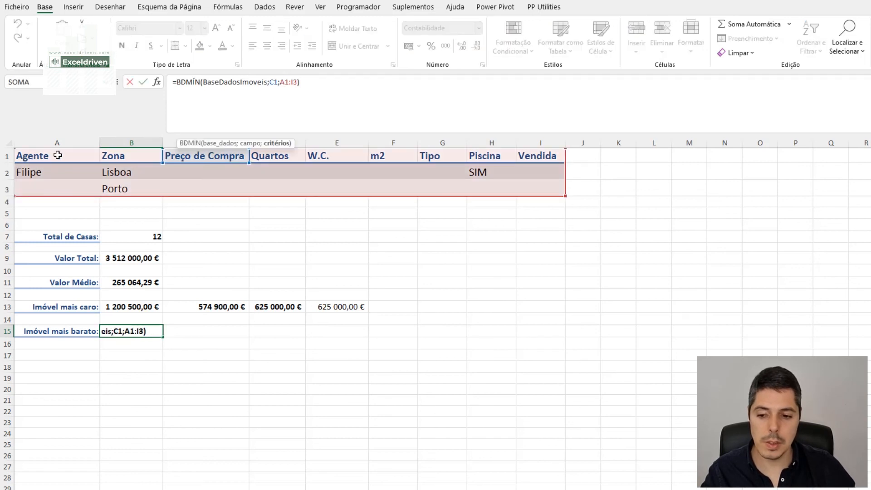